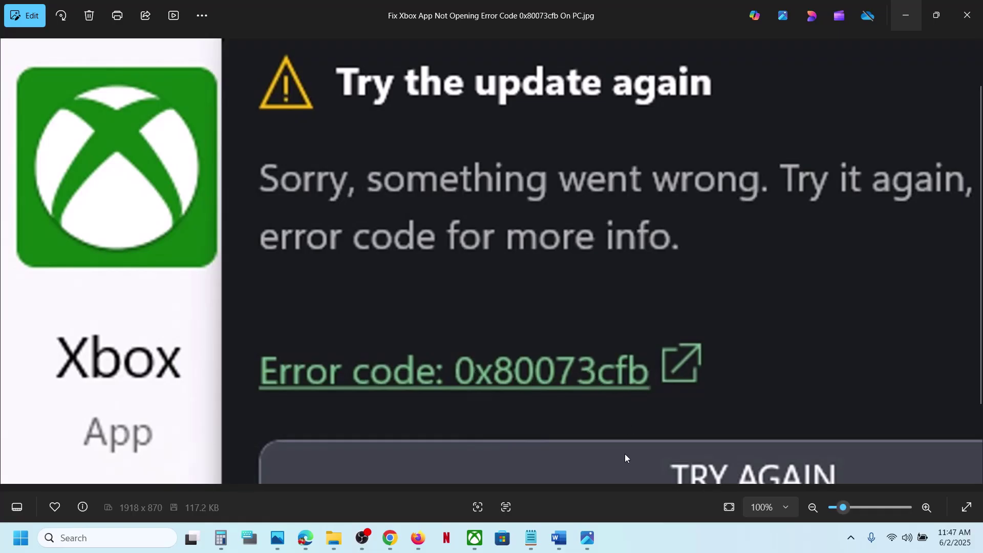
Copy the Word heading 'Check Xbox status for any outage' and open a new Chrome tab
click(480, 536)
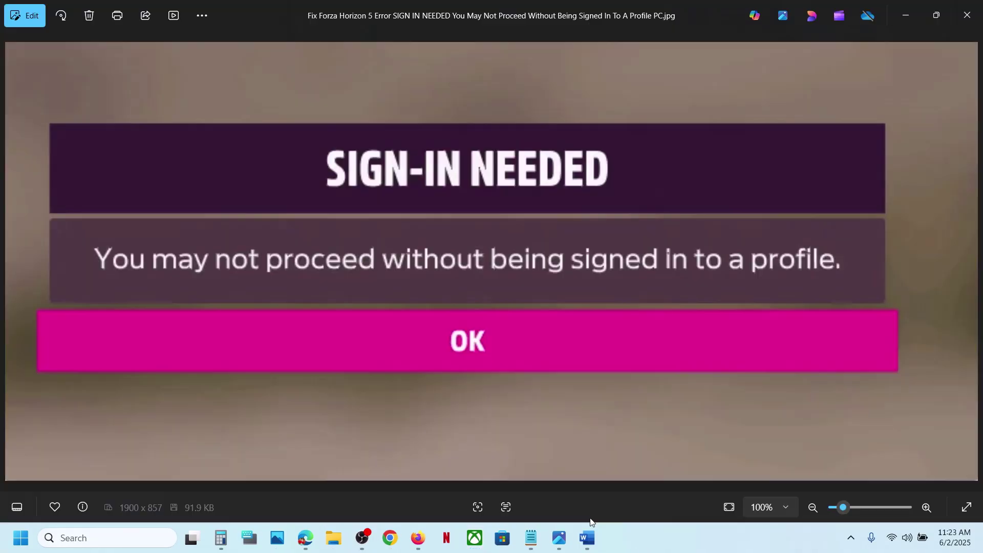
click(588, 538)
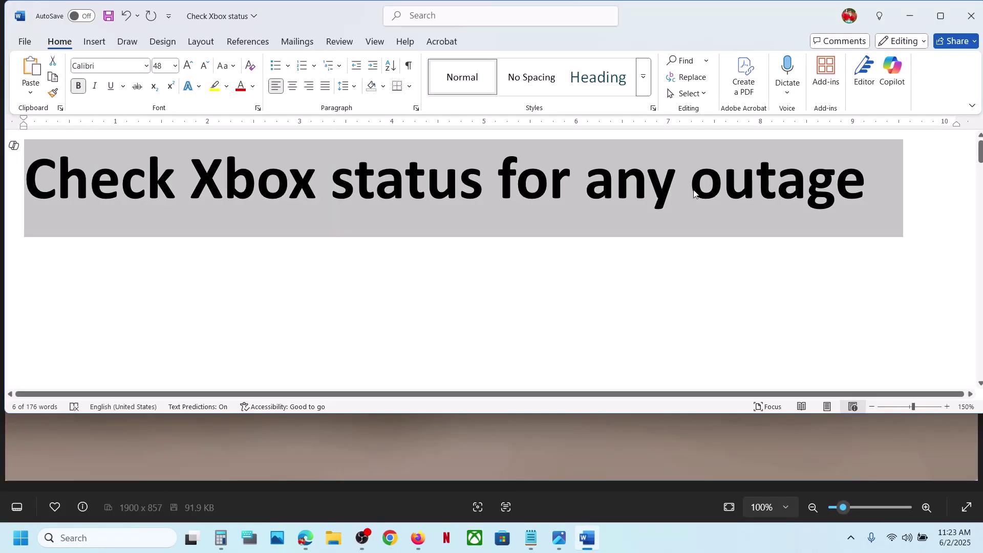
right_click(654, 197)
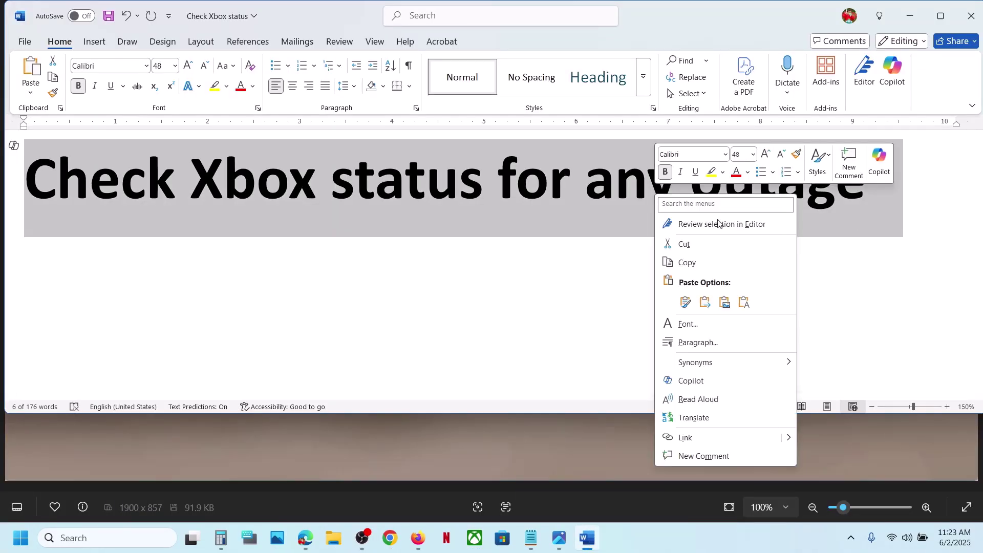
click(701, 263)
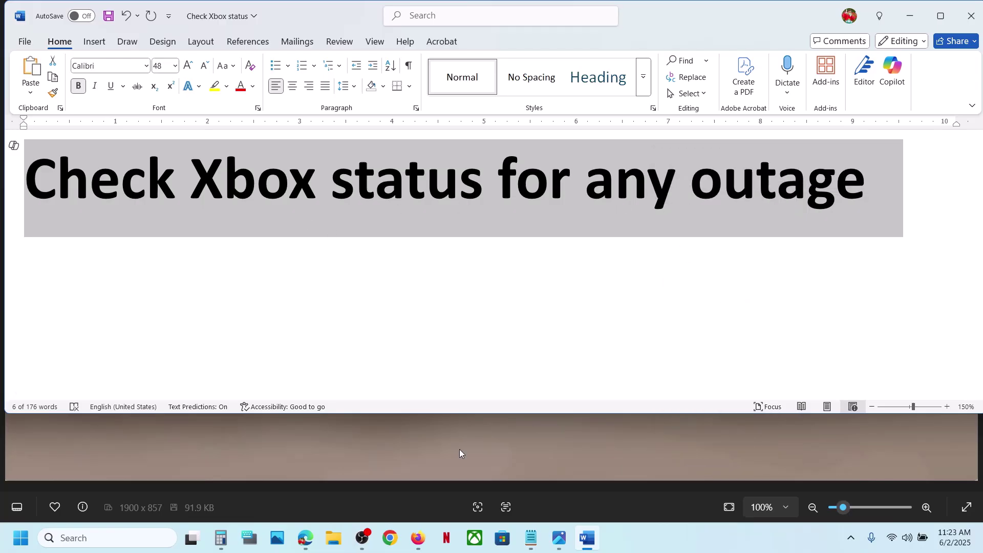
click(389, 538)
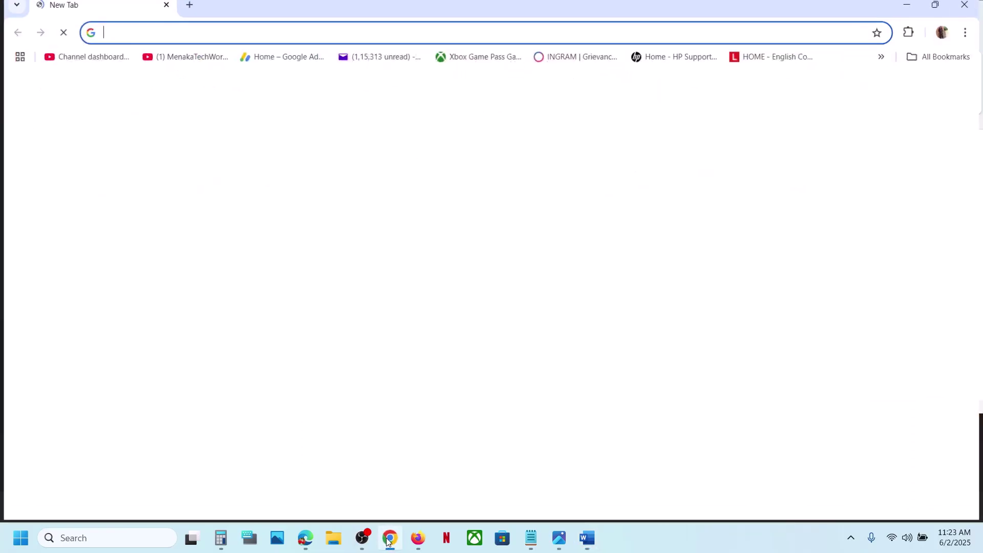
Google the pasted heading, then trim it to 'Check Xbox status' and search again
key(ctrl+v)
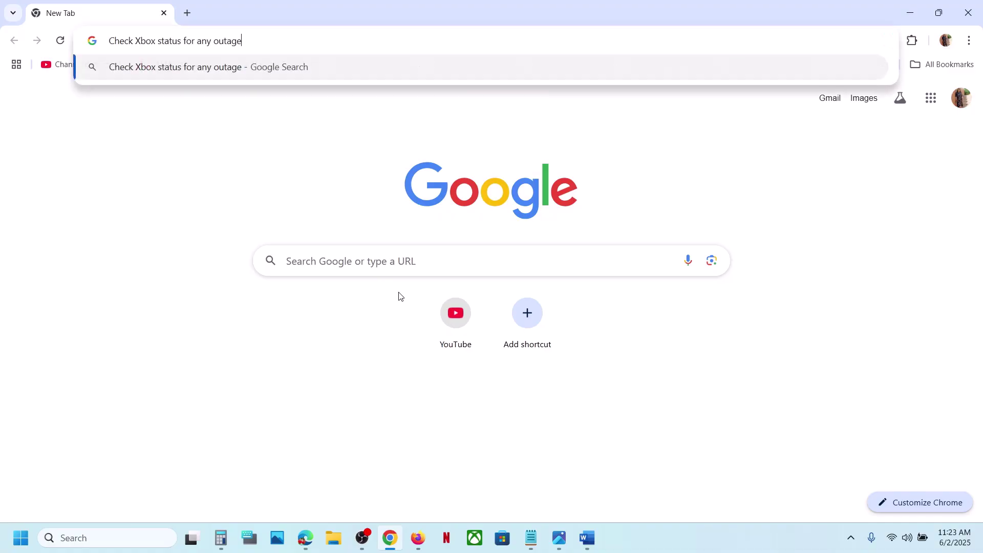
key(Return)
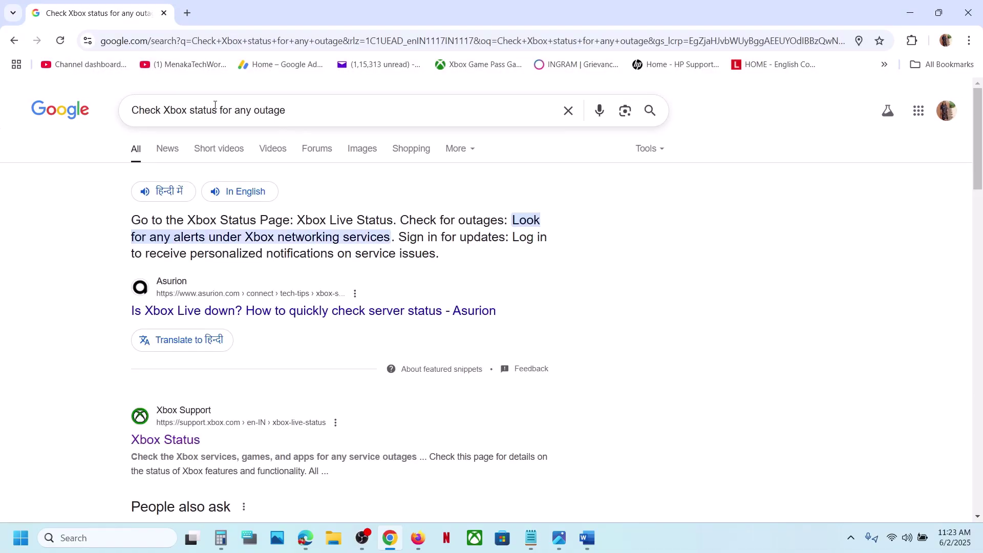
drag(216, 110, 402, 98)
key(BackSpace)
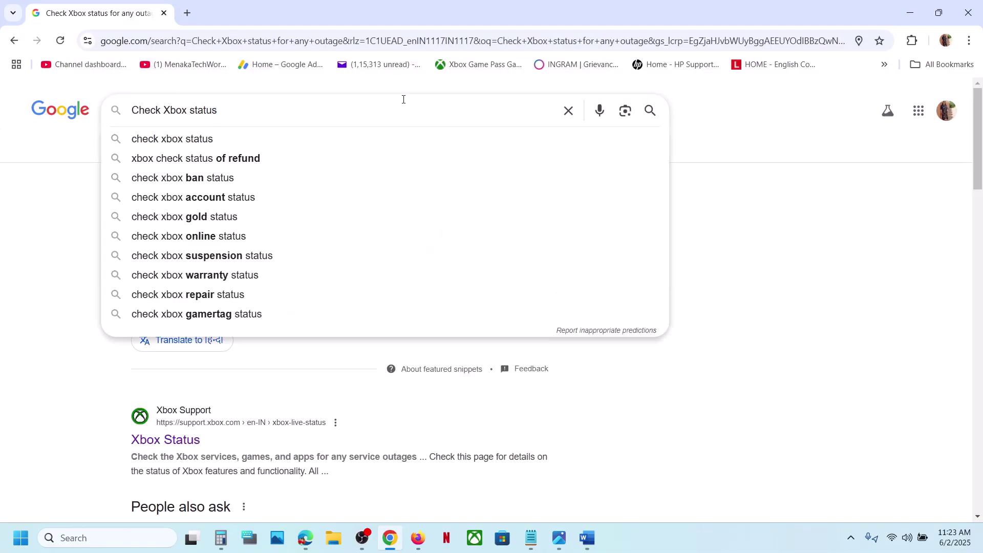
key(Return)
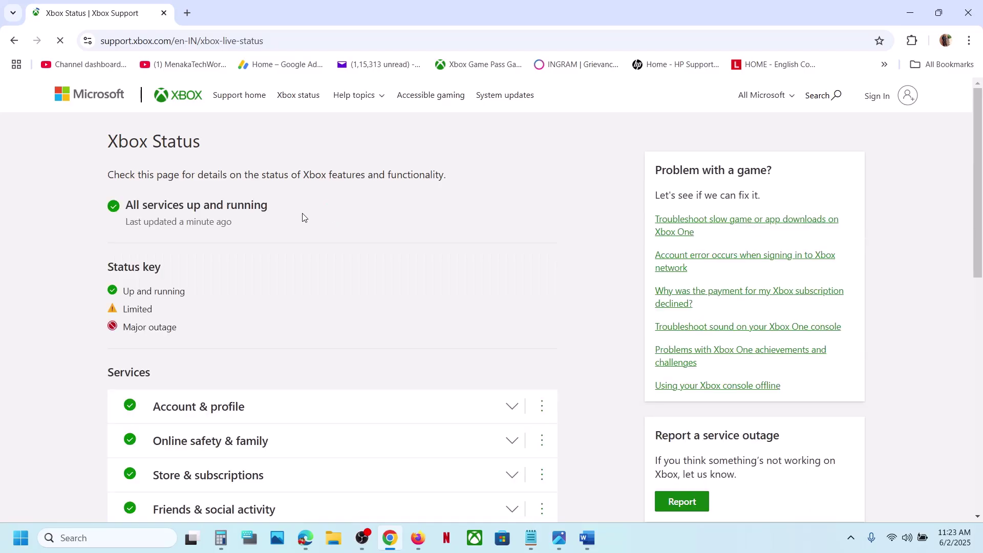
Confirm the Xbox Status page reports All services up and running
scroll(210, 195, down, 1)
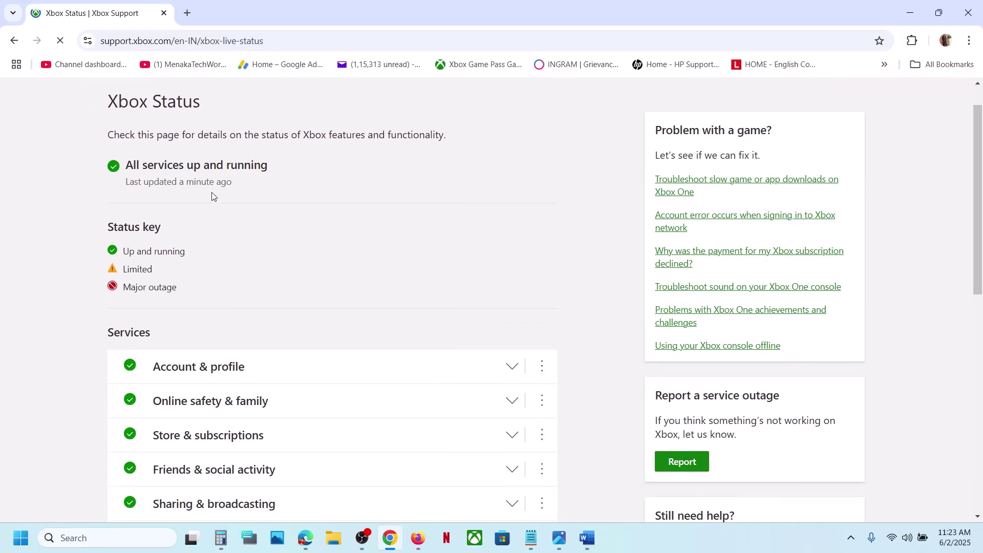
drag(124, 168, 261, 165)
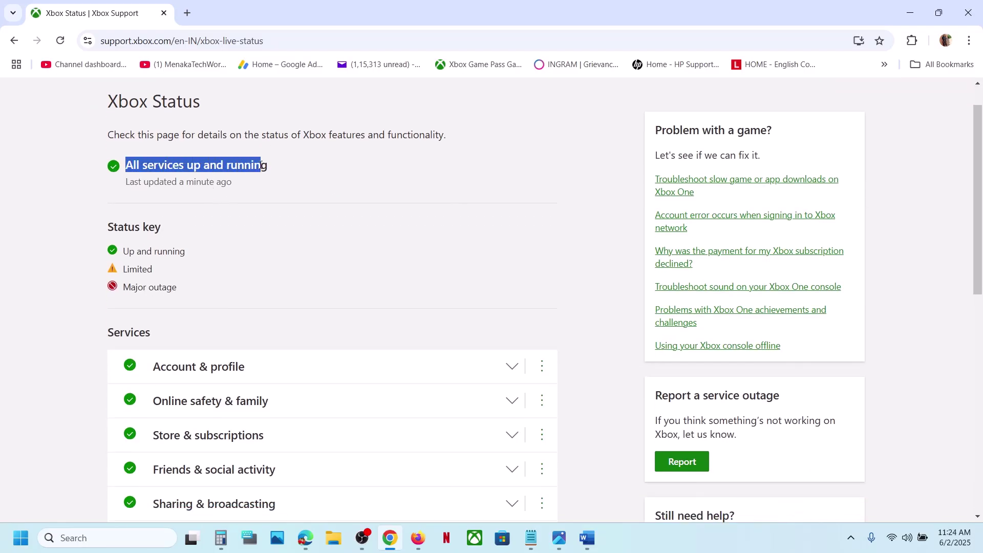
click(273, 169)
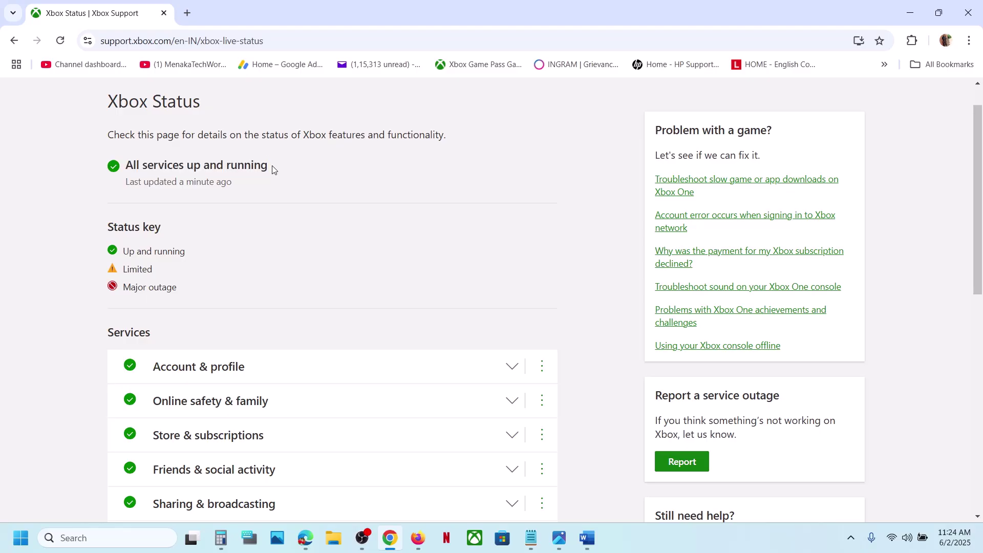
scroll(275, 168, up, 1)
drag(128, 196, 270, 194)
scroll(228, 225, down, 5)
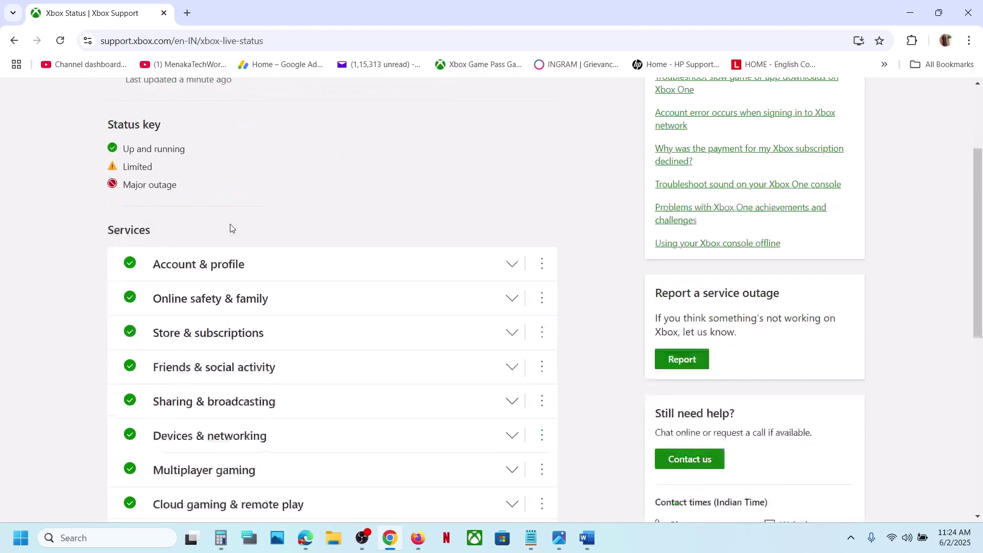
scroll(228, 226, up, 2)
scroll(121, 187, down, 1)
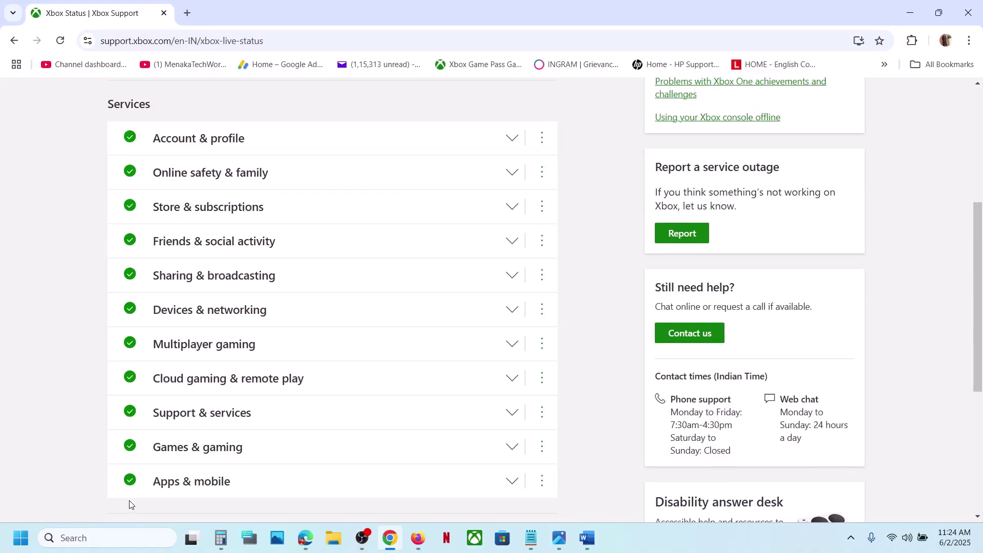
scroll(207, 314, up, 1)
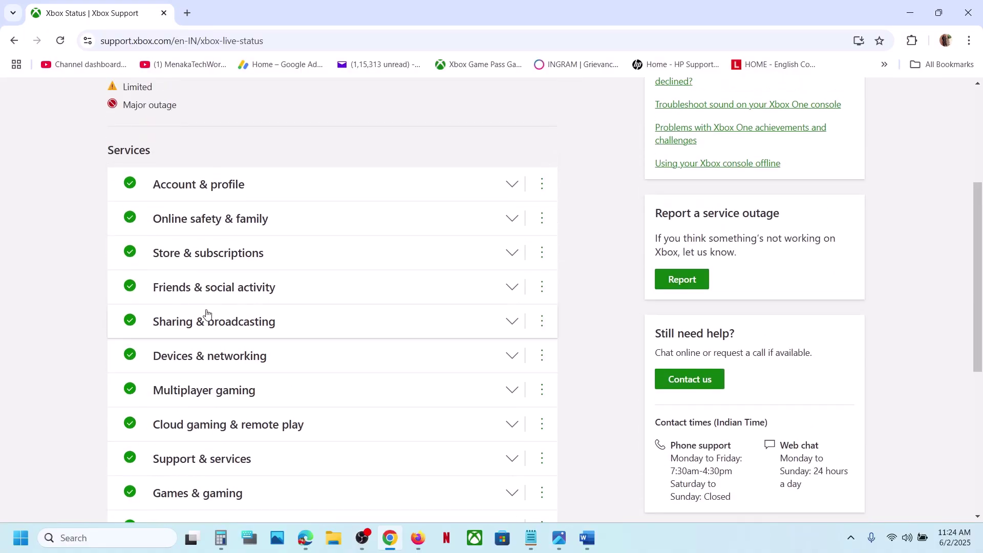
scroll(188, 208, up, 1)
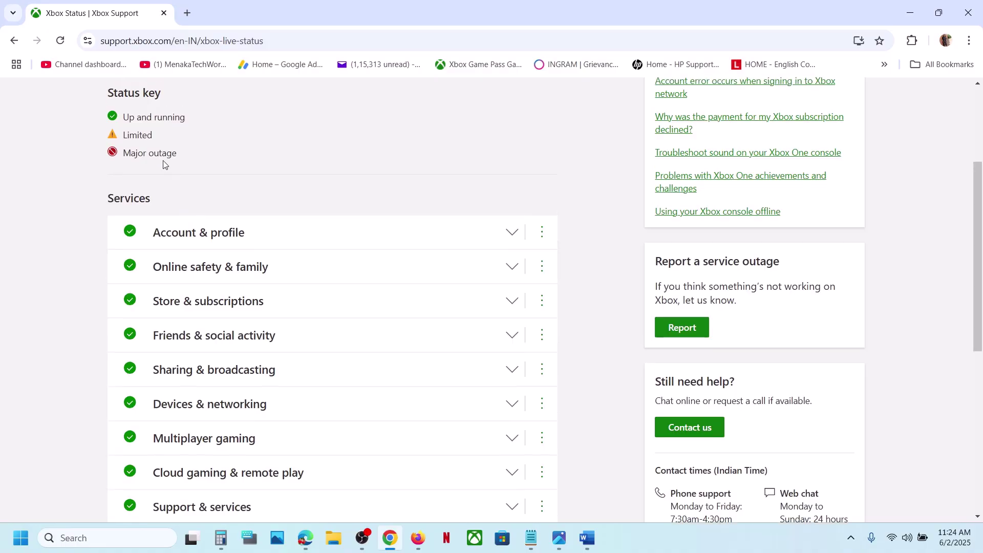
Review the Limited and Major outage entries in the status key
drag(125, 135, 154, 137)
drag(124, 153, 175, 163)
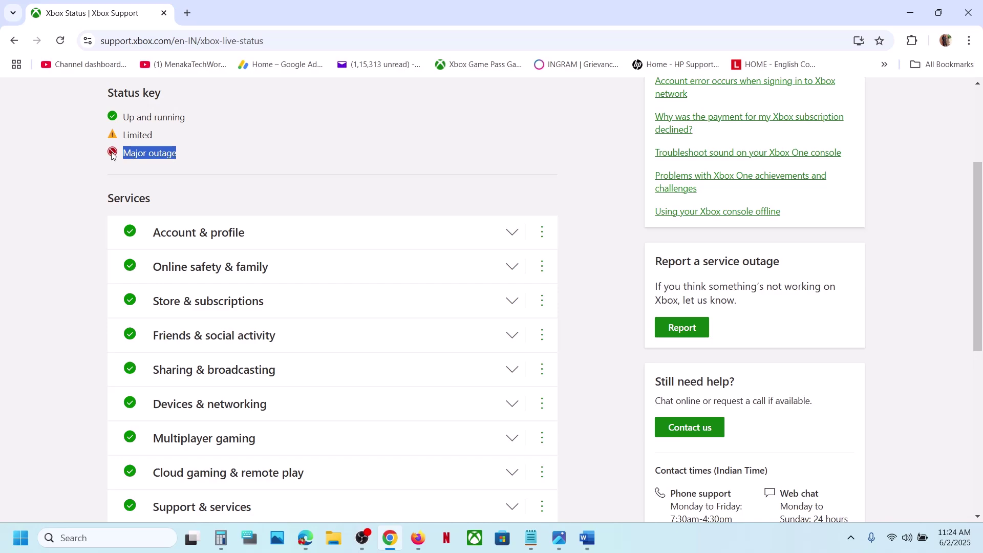
scroll(137, 297, down, 2)
scroll(185, 176, up, 2)
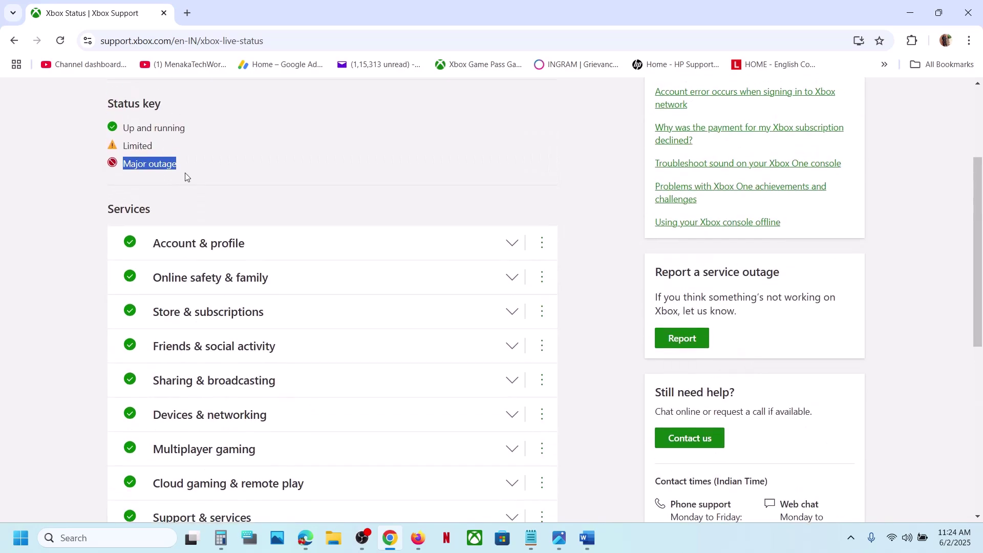
drag(183, 168, 125, 146)
click(125, 146)
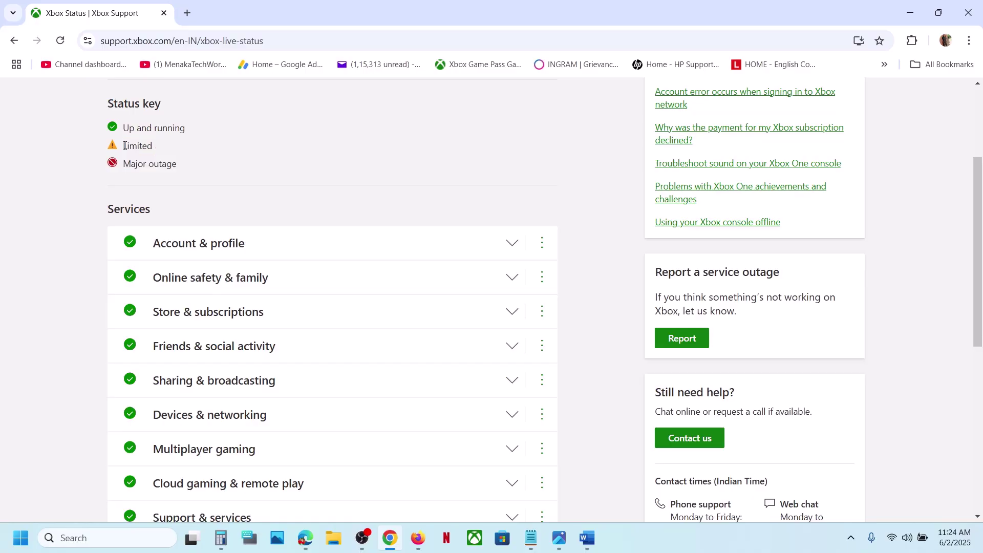
scroll(227, 162, up, 3)
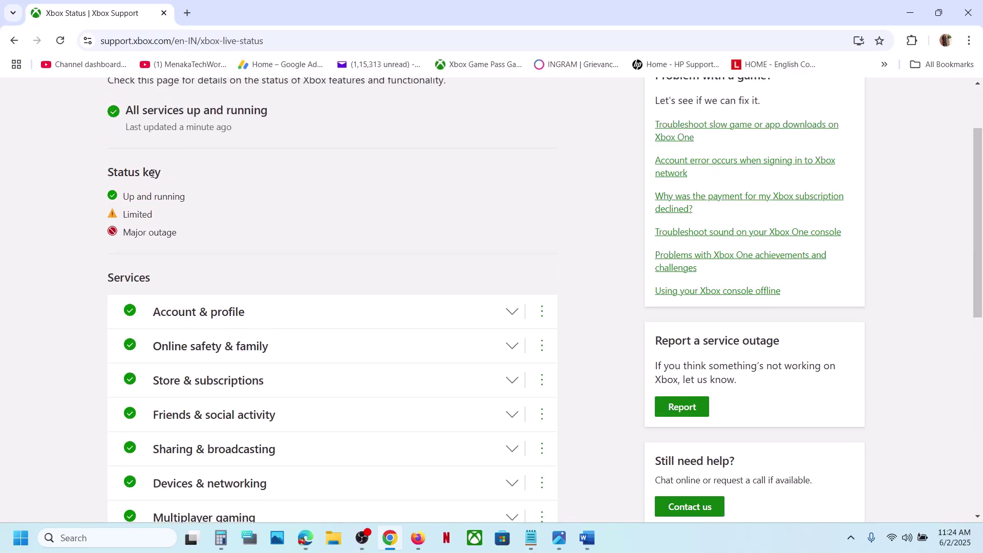
Recheck the running status, then copy the repair tool link from Word and open Chrome
drag(127, 191, 270, 193)
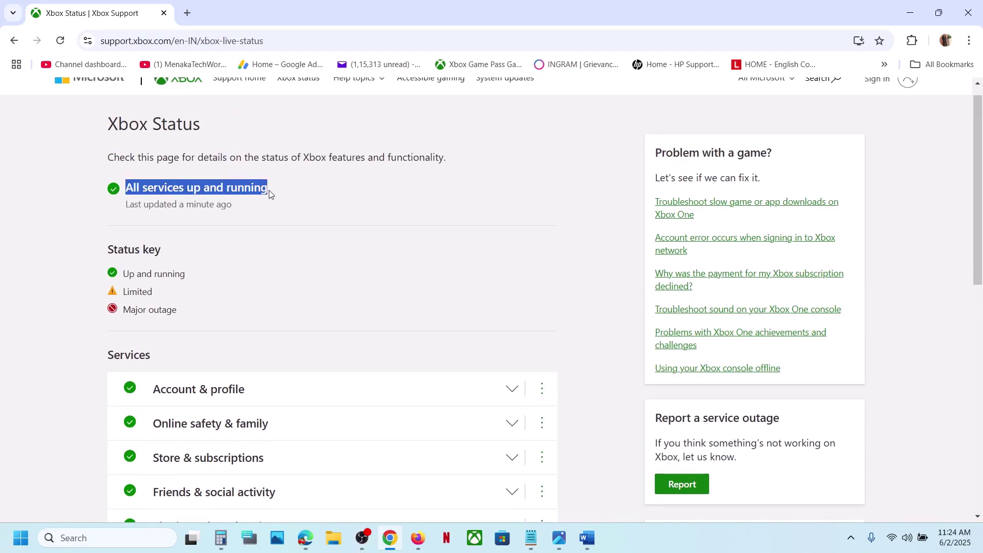
click(270, 193)
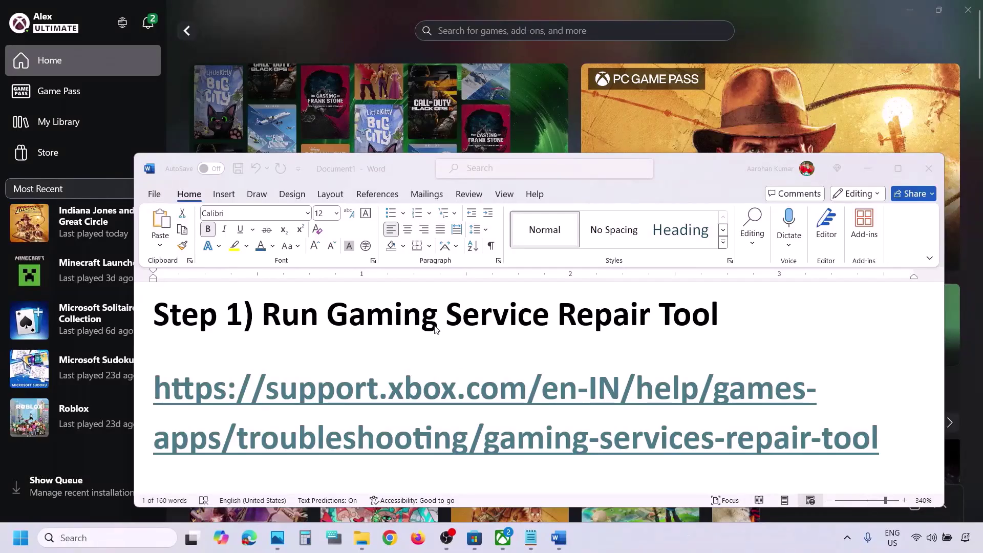
triple_click(889, 445)
key(ctrl+c)
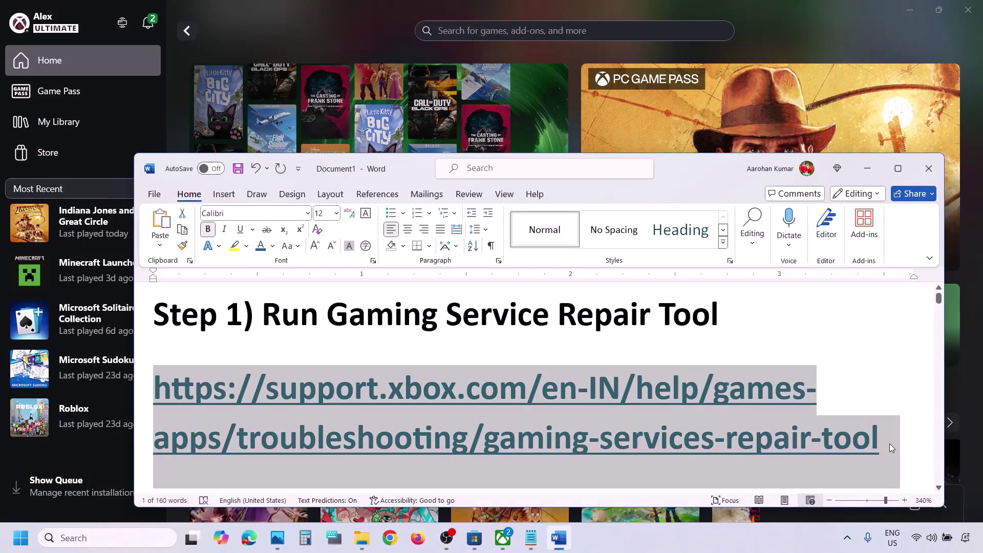
click(391, 537)
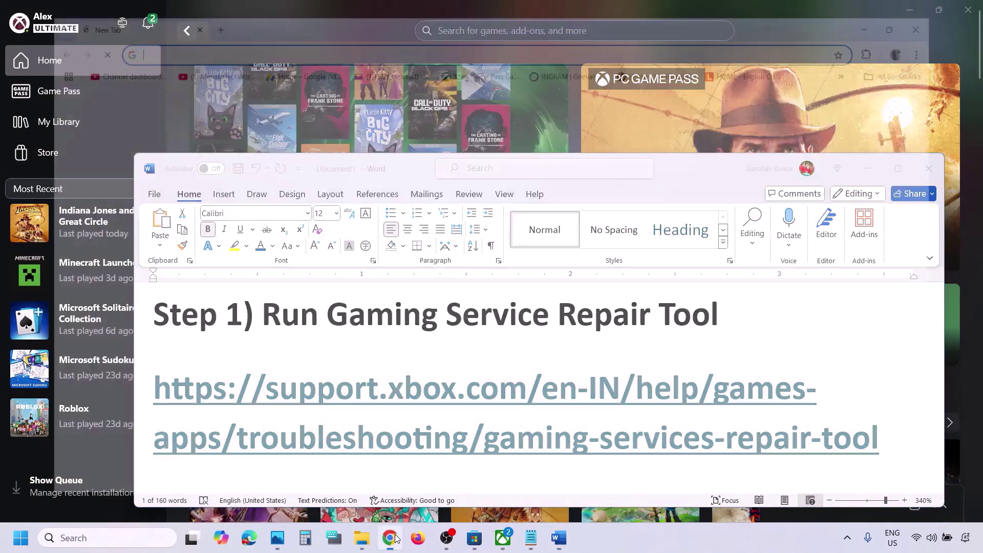
Download the Gaming Services Repair Tool for PC from its Downloadable version section and run GamingRepairTool.exe
key(ctrl+v)
key(Return)
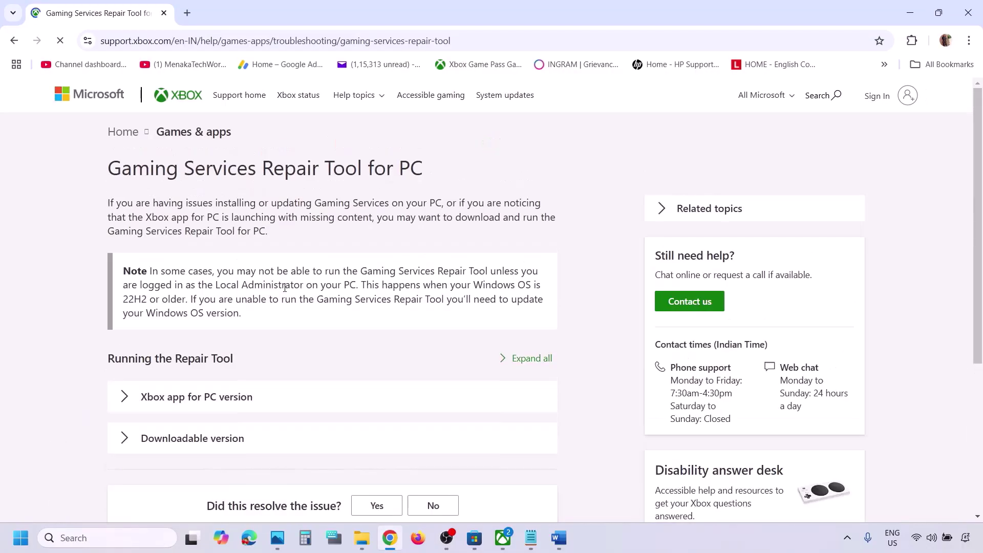
scroll(284, 287, down, 5)
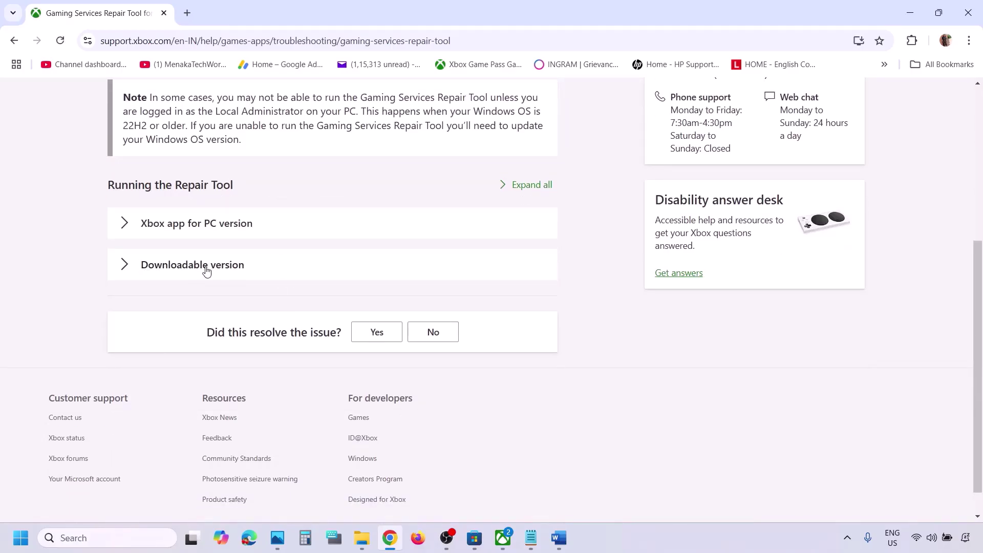
click(206, 265)
scroll(206, 270, down, 5)
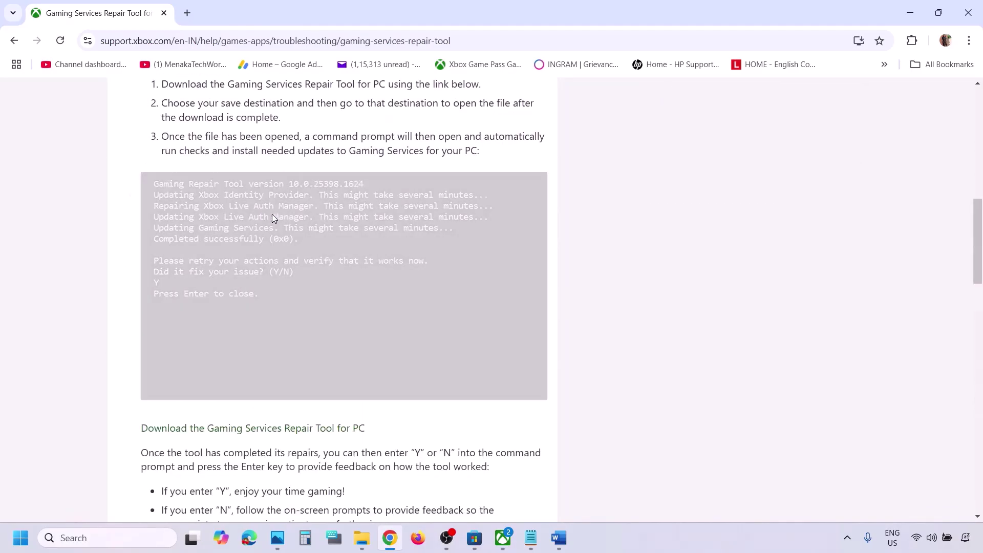
scroll(263, 305, down, 2)
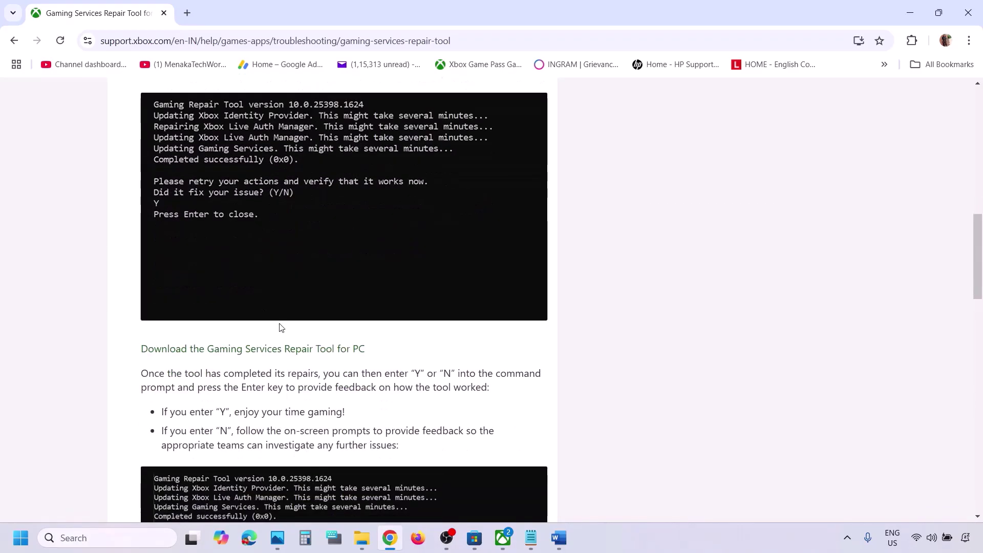
click(305, 354)
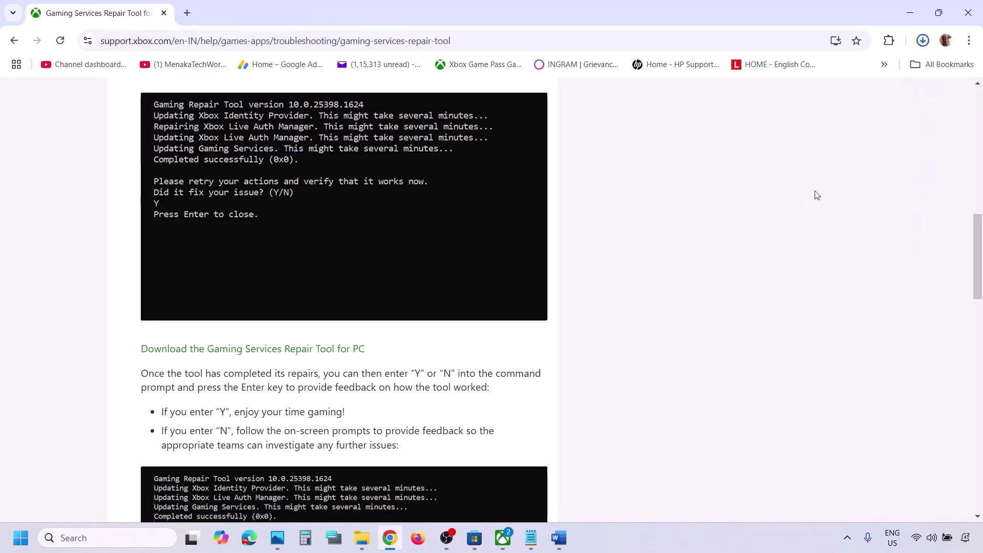
click(788, 75)
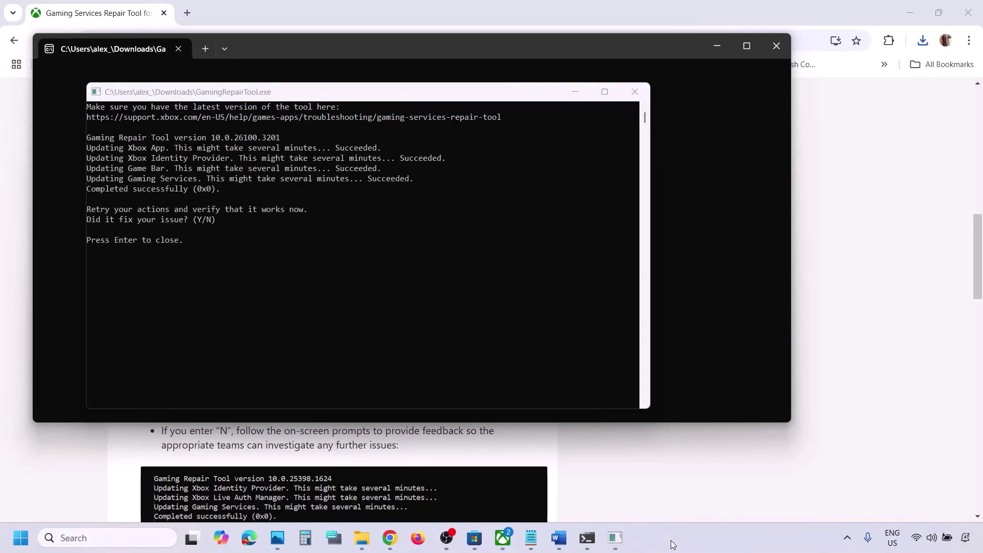
Close the finished repair tool console and select the Repair/Reset Xbox app heading in Word
click(91, 196)
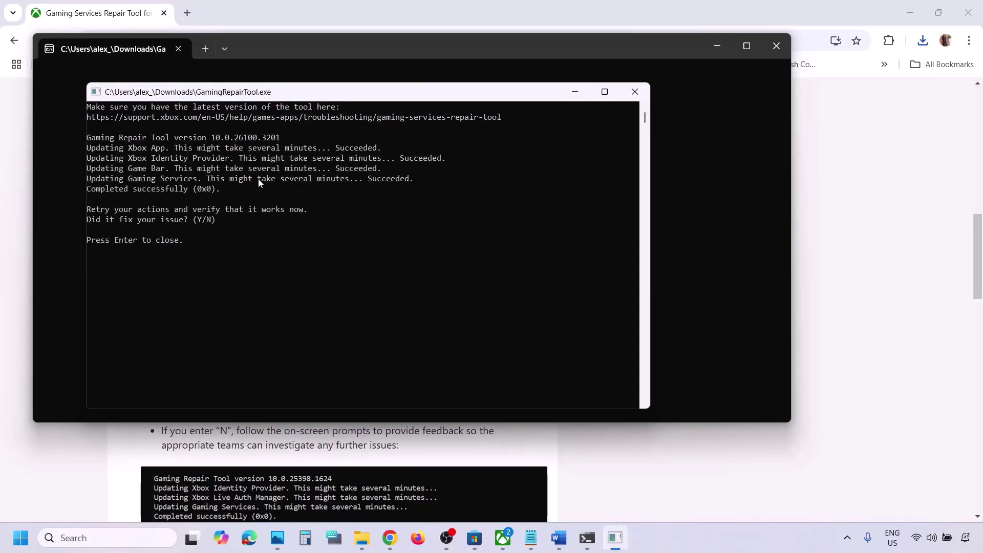
click(640, 89)
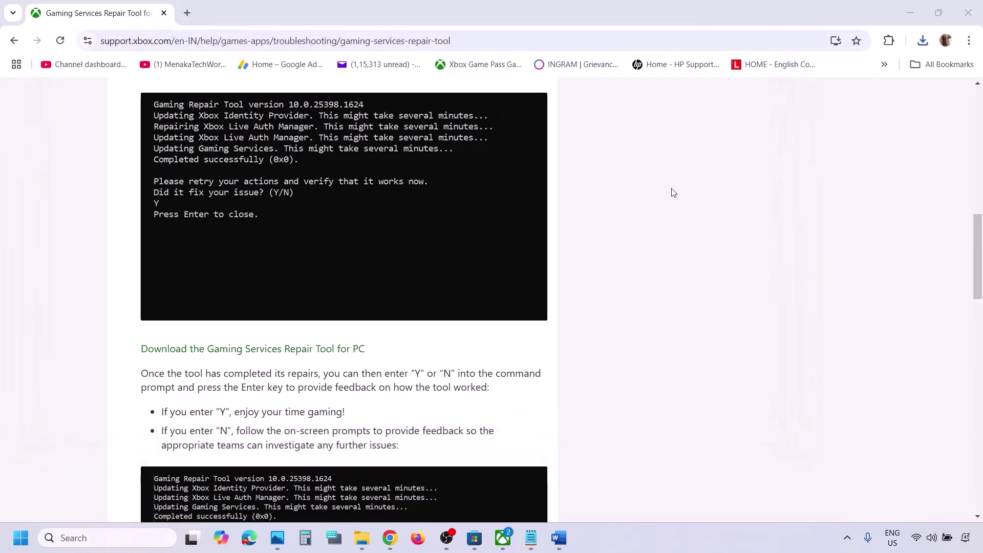
click(559, 537)
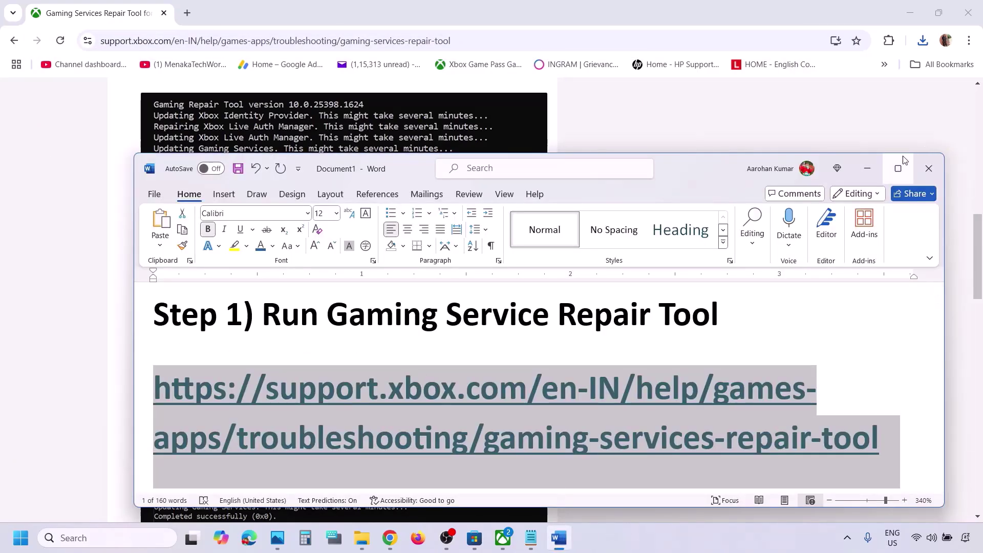
key(super+Up)
scroll(425, 330, down, 1)
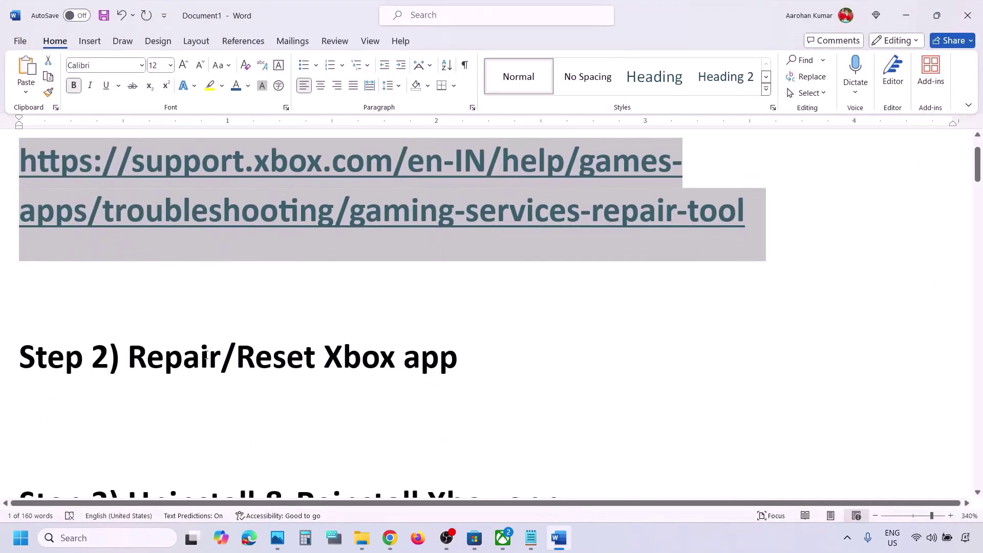
drag(186, 357, 455, 358)
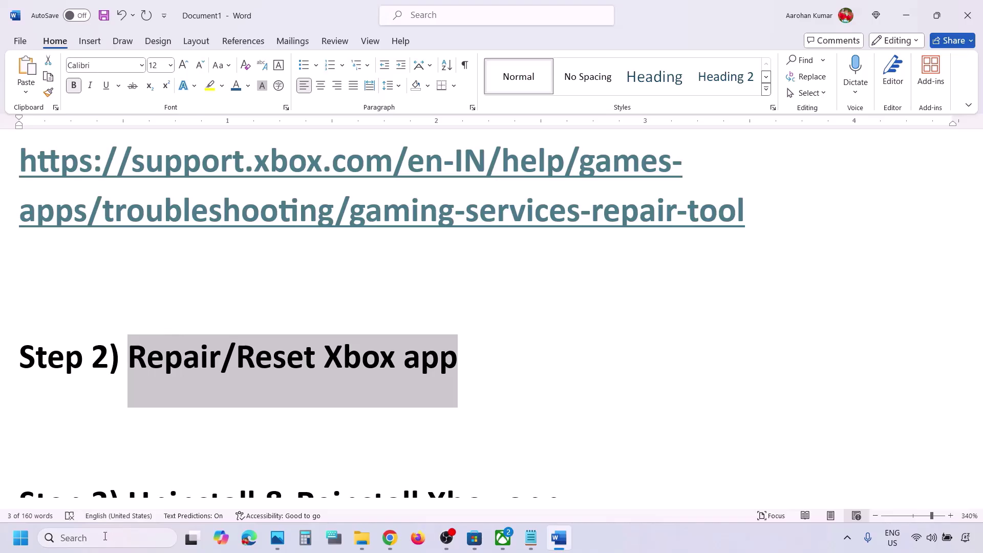
Find the Xbox app through Windows search and open its App settings
click(105, 536)
text(box)
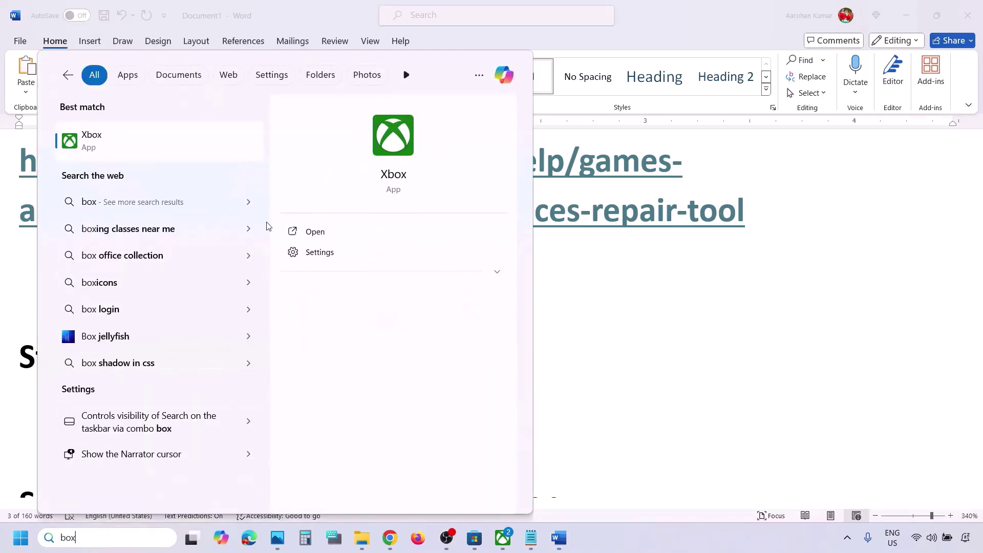
key(Home)
text(x)
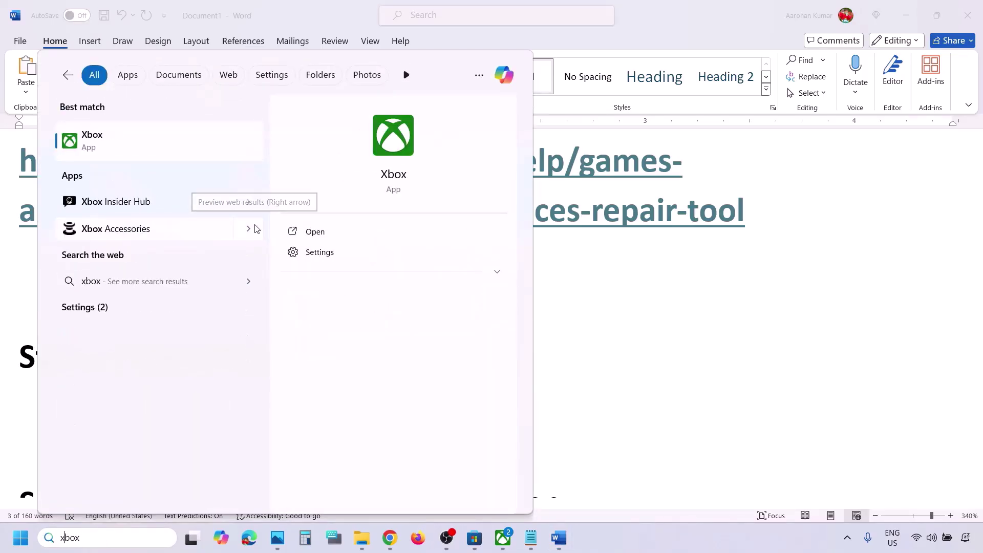
right_click(132, 150)
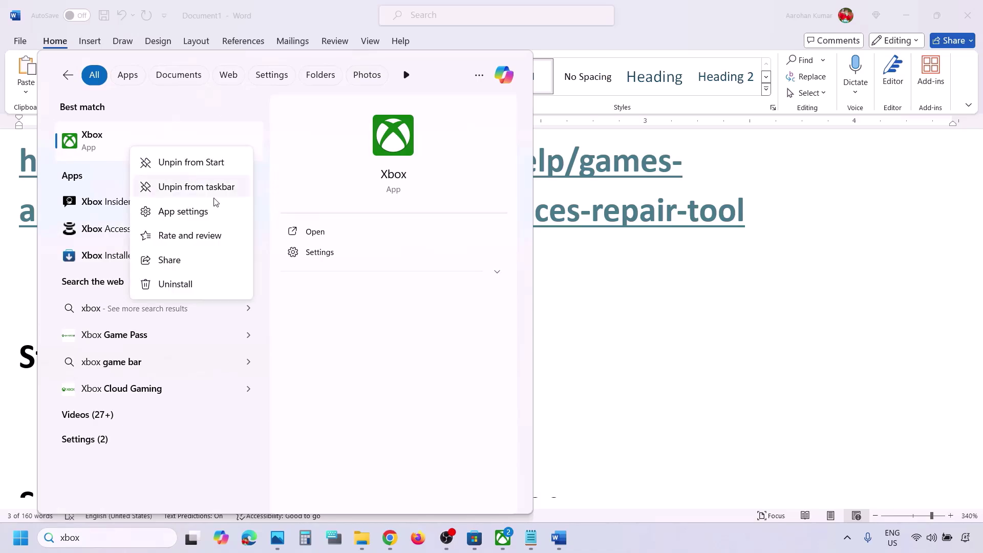
click(193, 217)
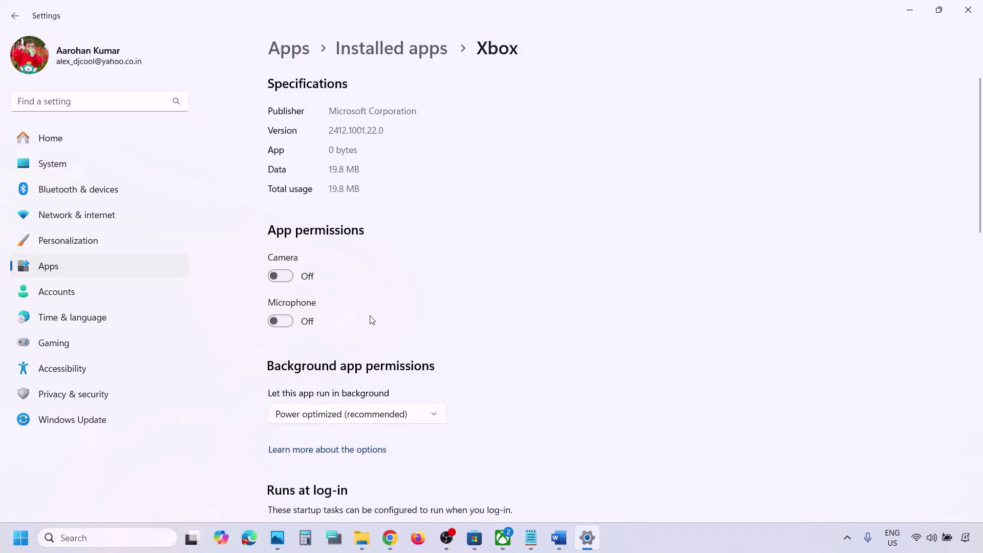
Repair the Xbox app, then reset it with confirmation, and return to the Word notes
scroll(372, 320, down, 12)
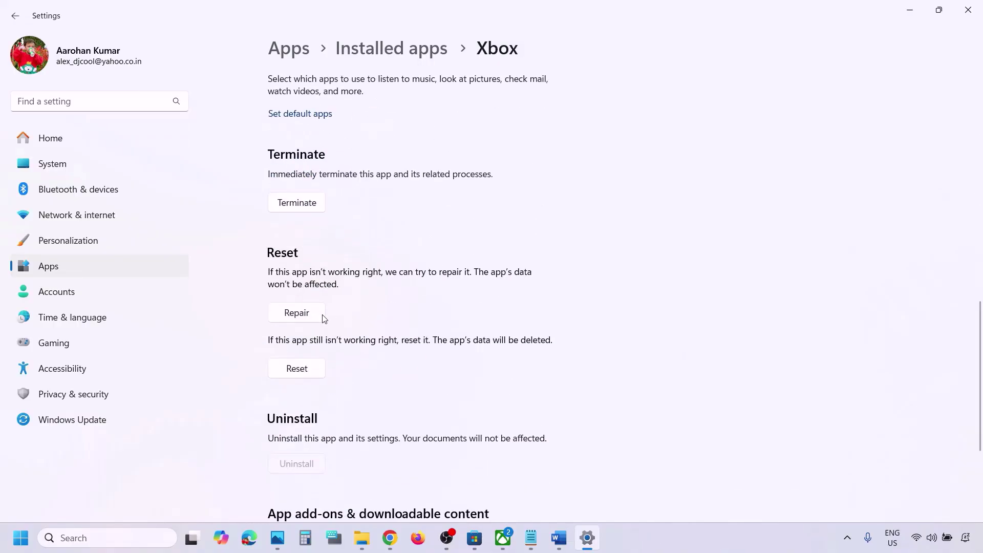
click(311, 314)
click(295, 372)
click(354, 333)
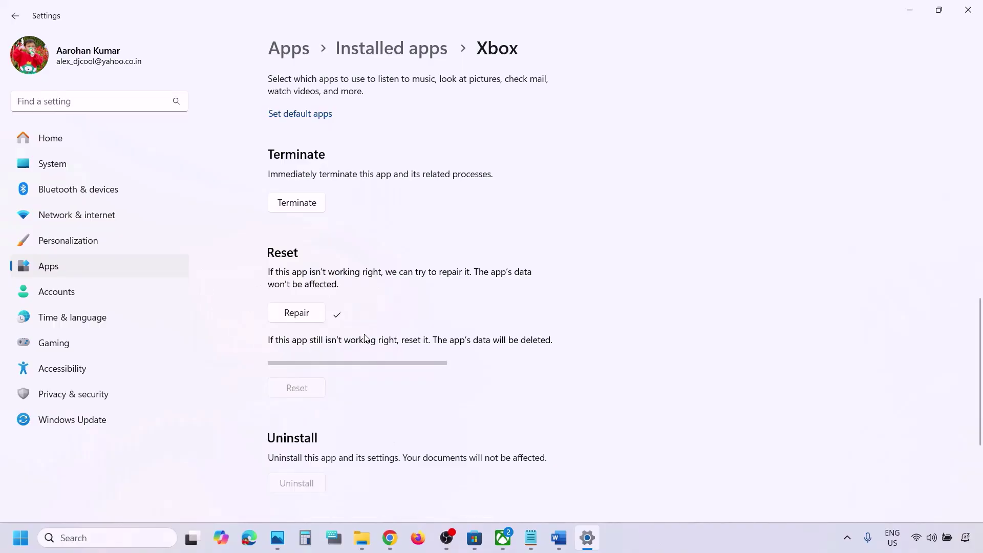
click(530, 538)
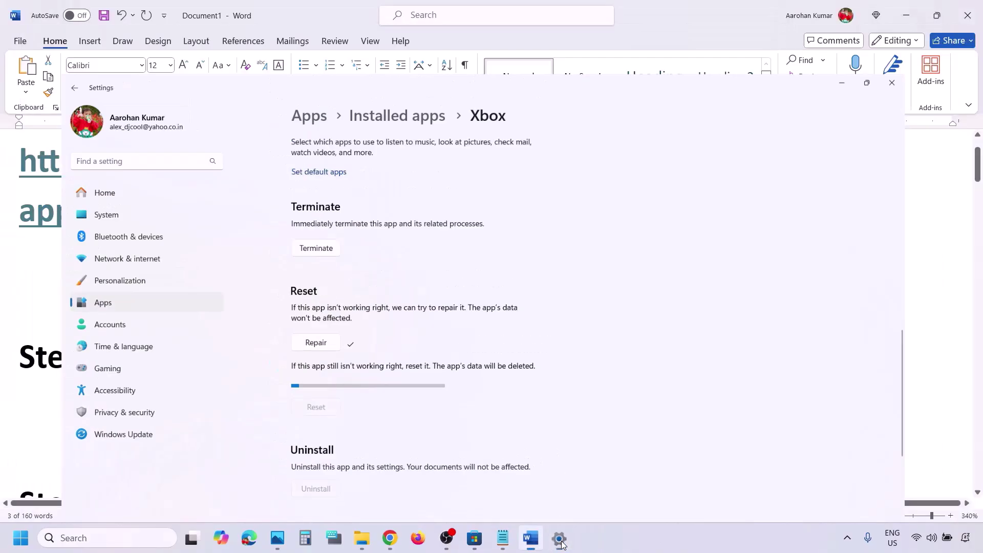
Select the Step 3 note, then uninstall the Xbox app from Windows search results
click(286, 358)
scroll(287, 348, down, 5)
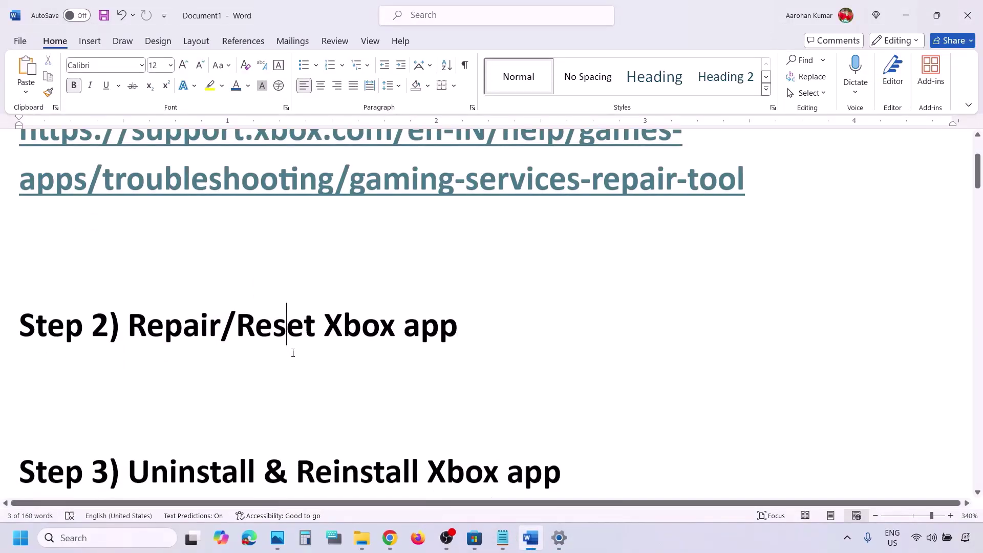
scroll(249, 344, up, 2)
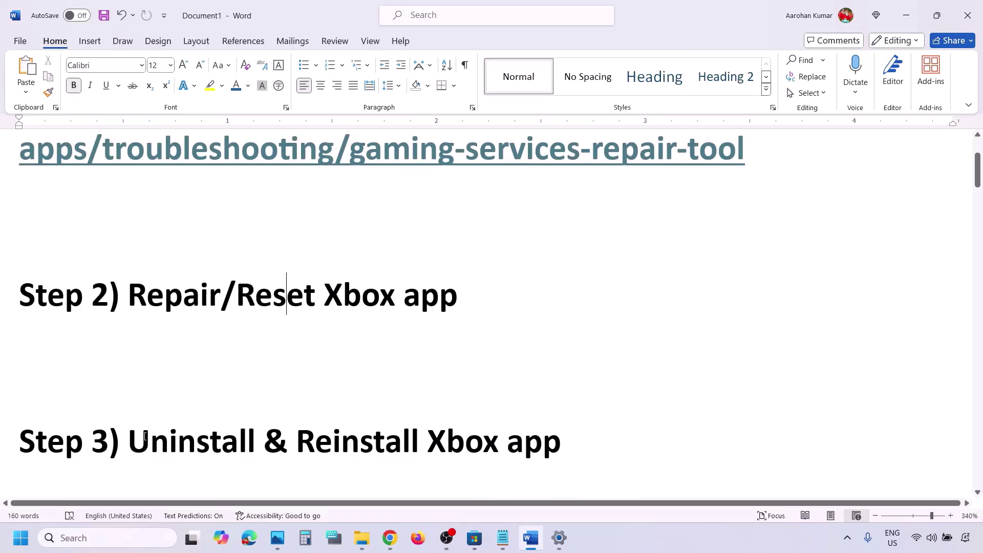
drag(215, 440, 542, 426)
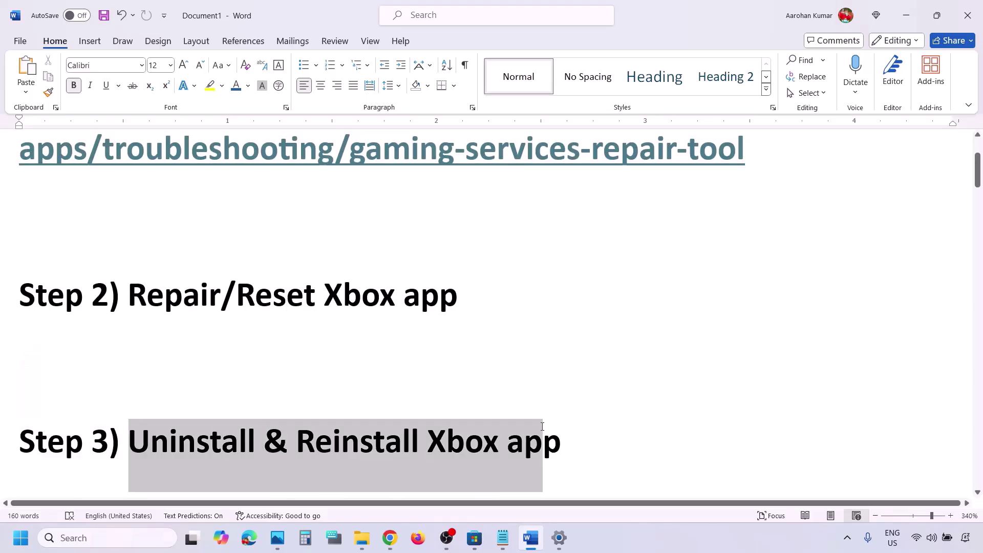
click(93, 536)
text(xbox)
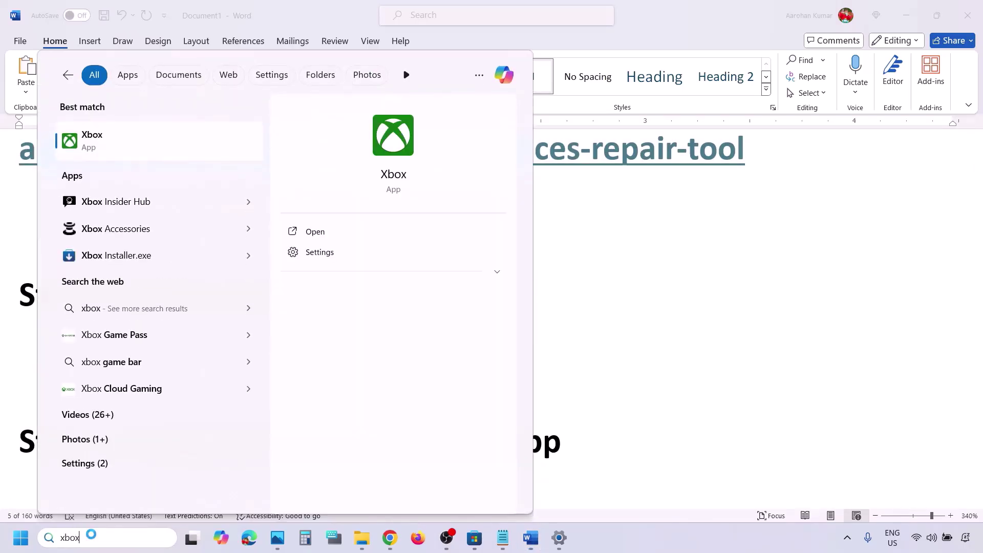
right_click(129, 148)
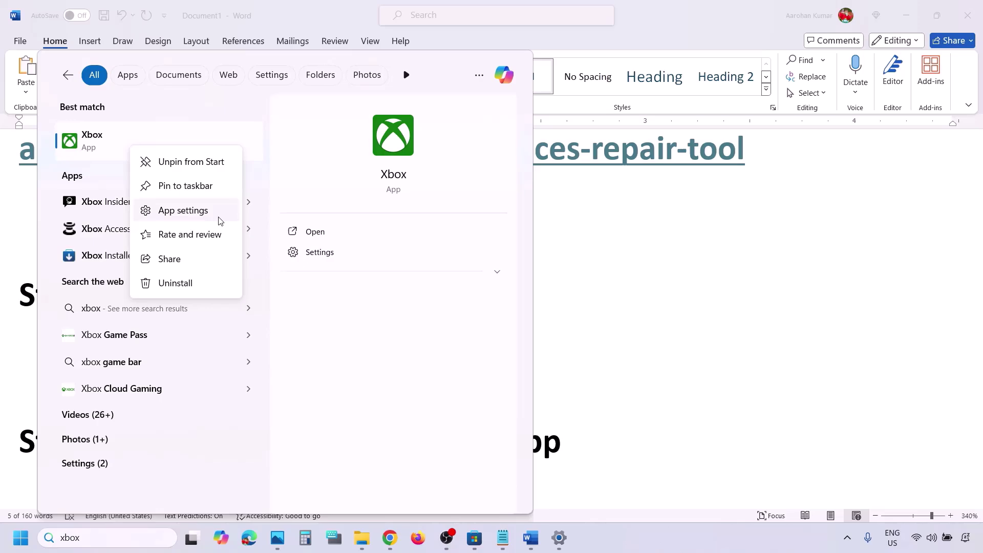
click(188, 284)
click(238, 297)
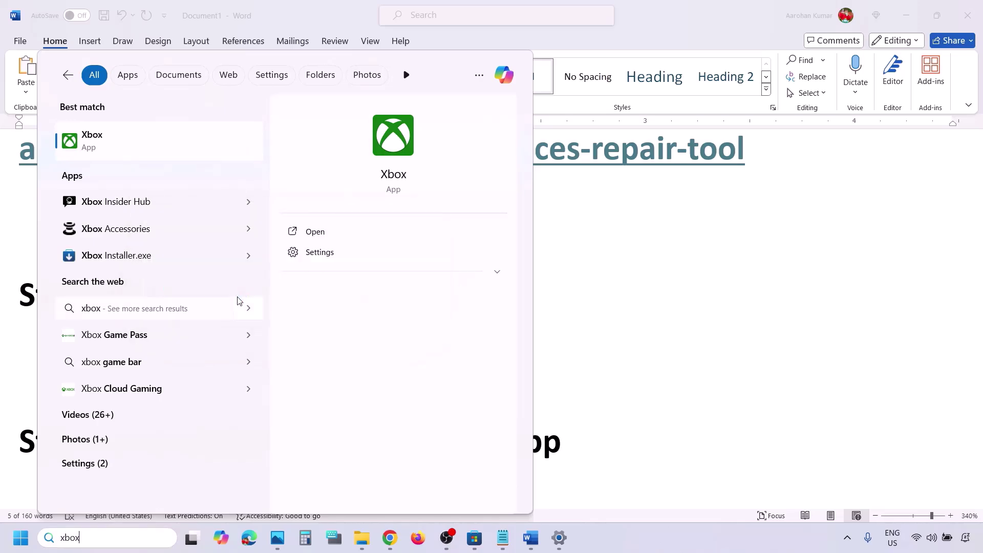
click(629, 361)
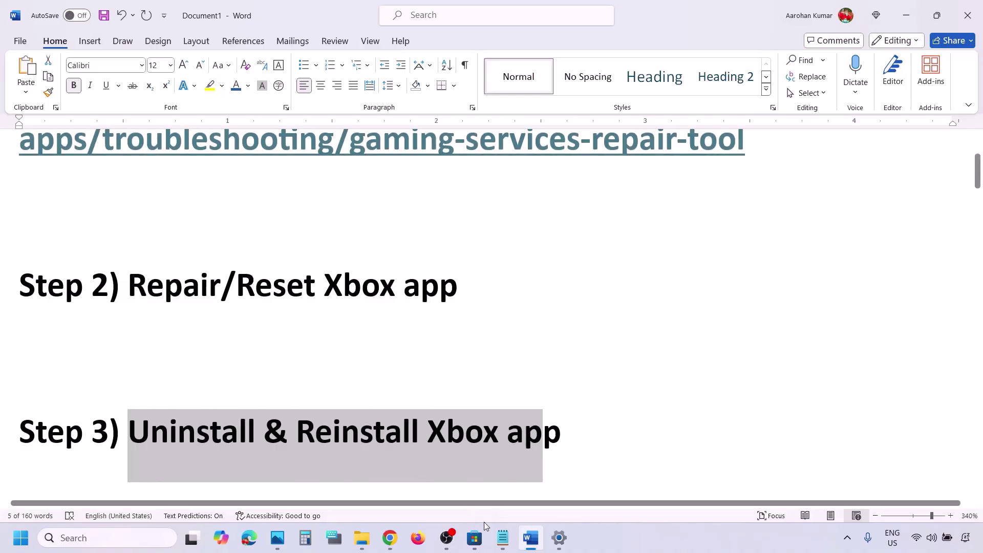
Search the Store for 'xbox' and install the Xbox app from its page
click(474, 537)
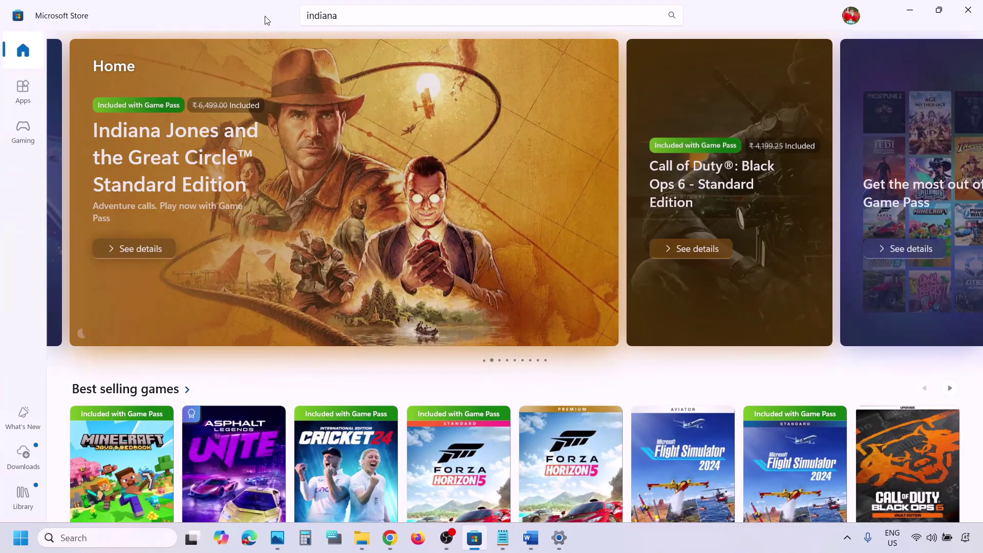
click(367, 7)
text(xb)
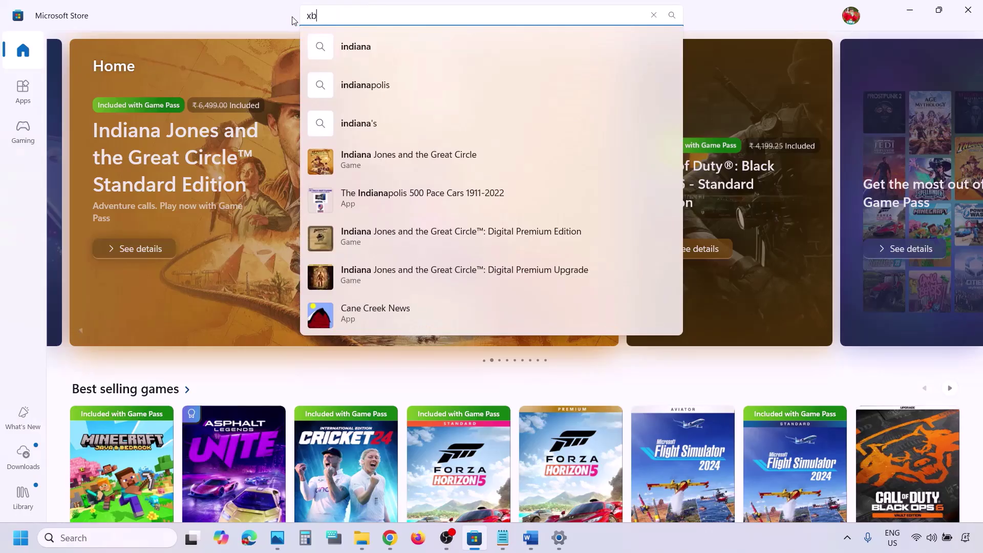
text(ox)
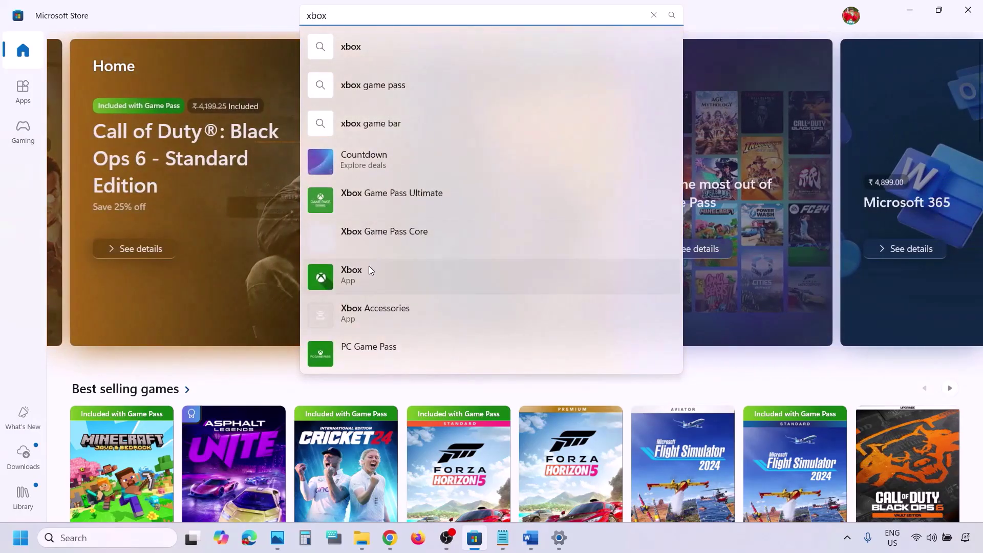
click(371, 270)
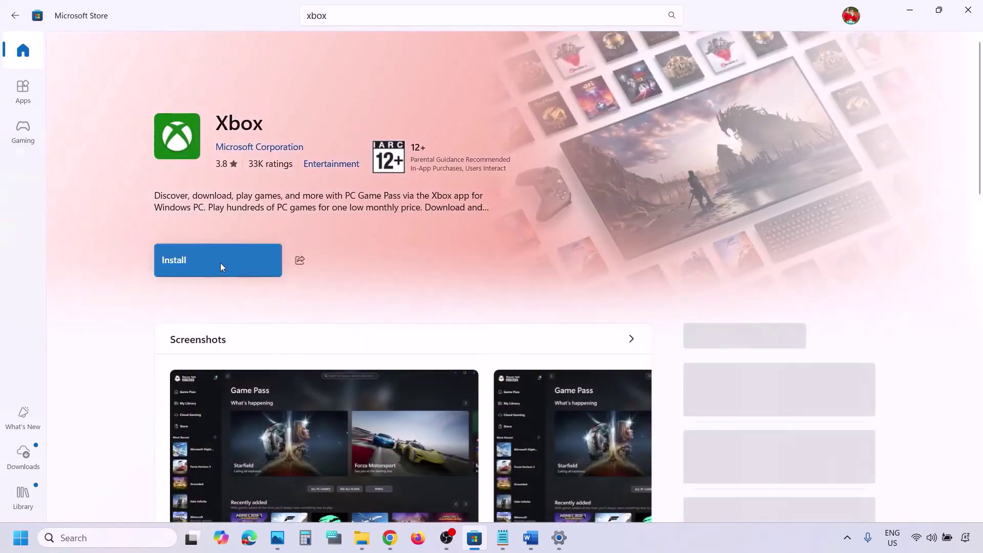
click(212, 263)
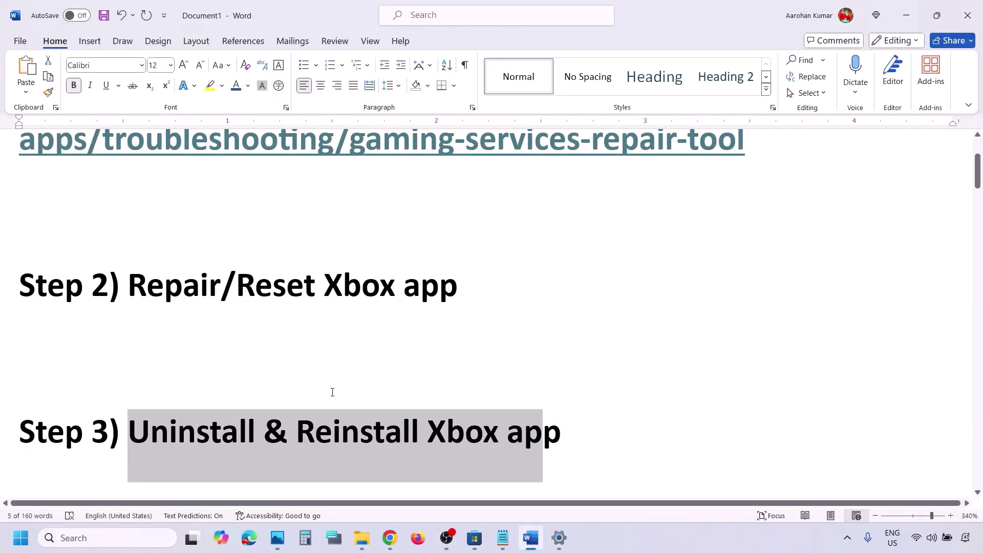
scroll(332, 392, down, 4)
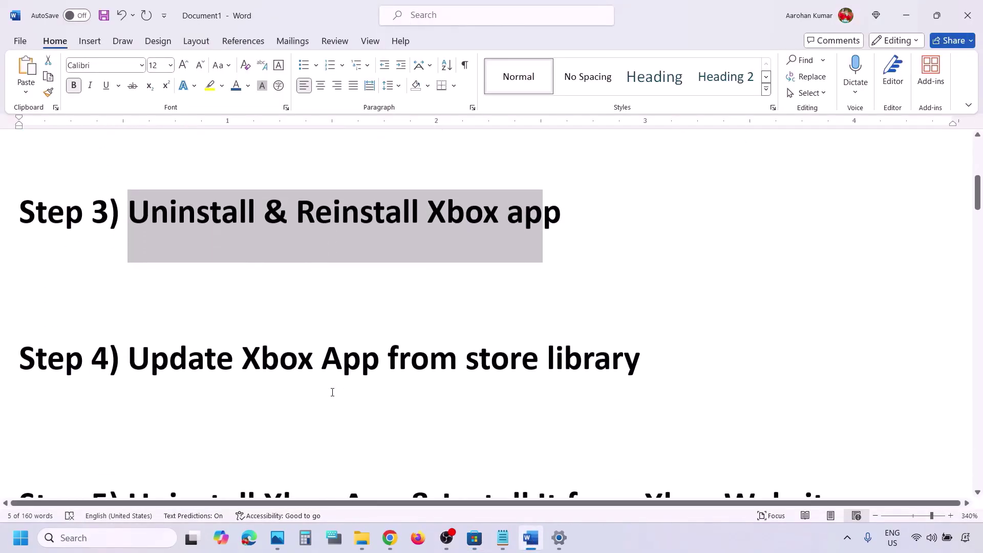
Run Get updates in the Store's downloads, start the Microsoft 365 update, then minimize the Store
drag(153, 379, 603, 386)
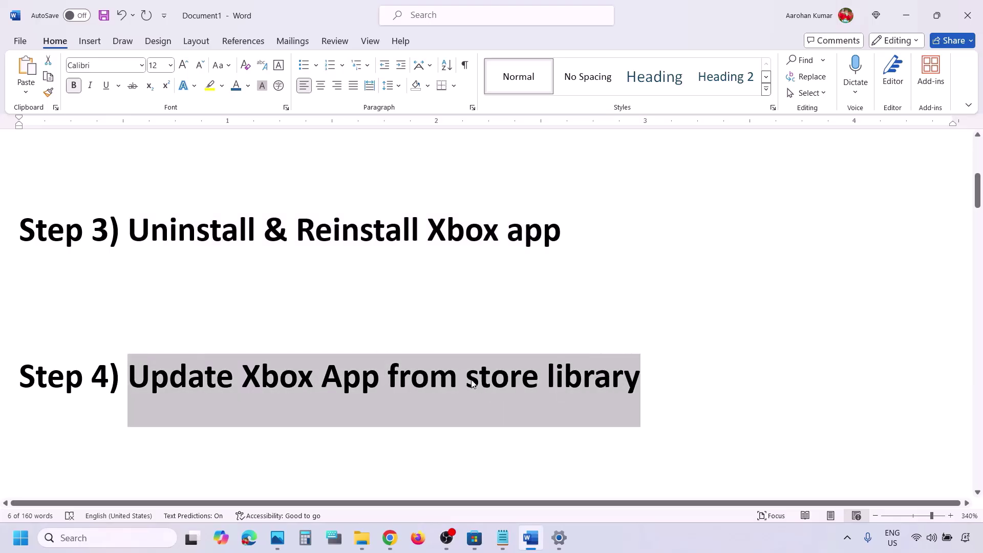
click(471, 547)
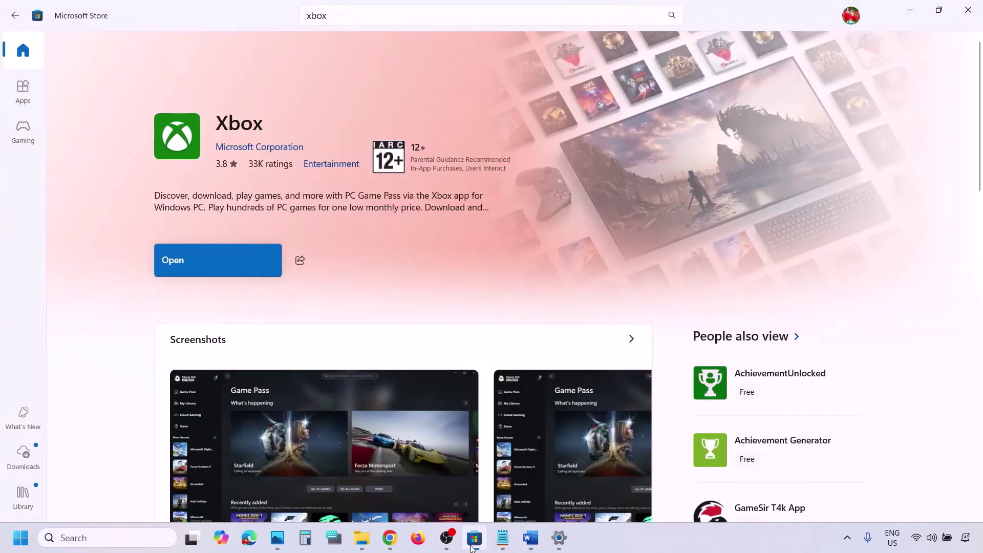
click(26, 460)
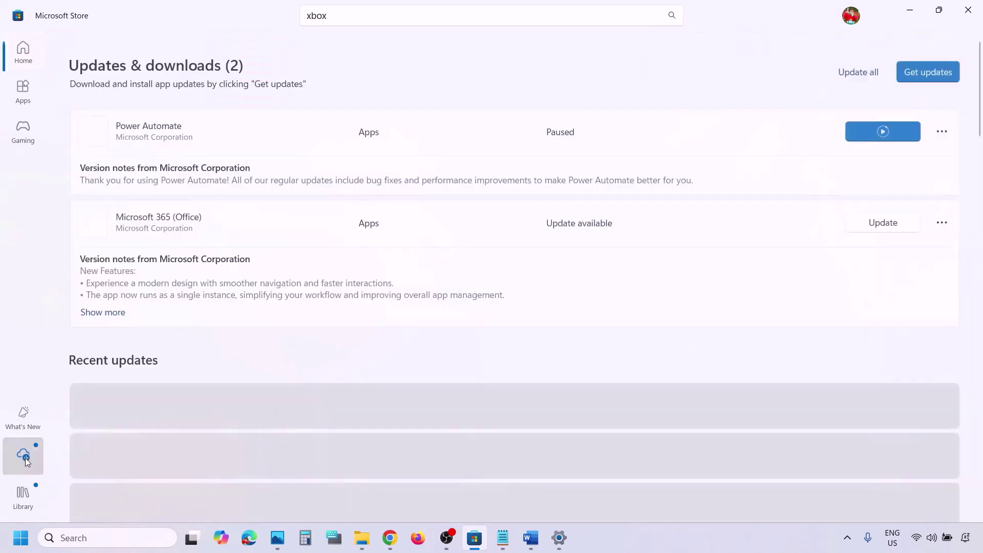
click(926, 74)
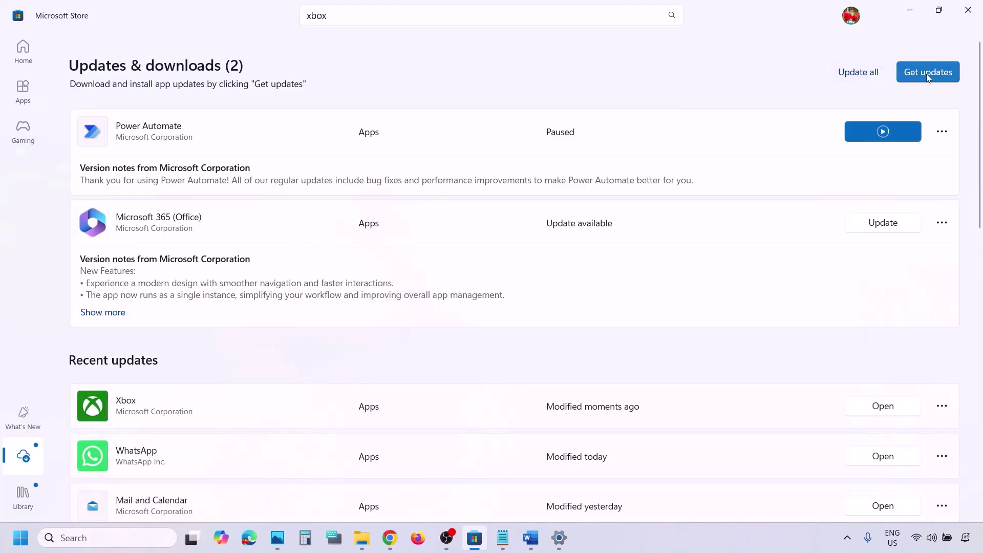
click(858, 74)
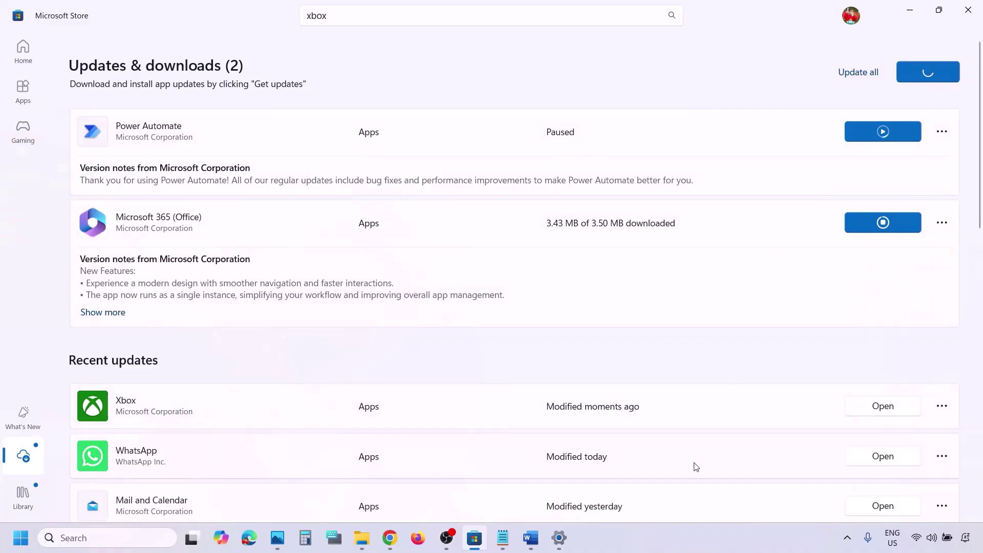
click(911, 15)
scroll(399, 347, down, 5)
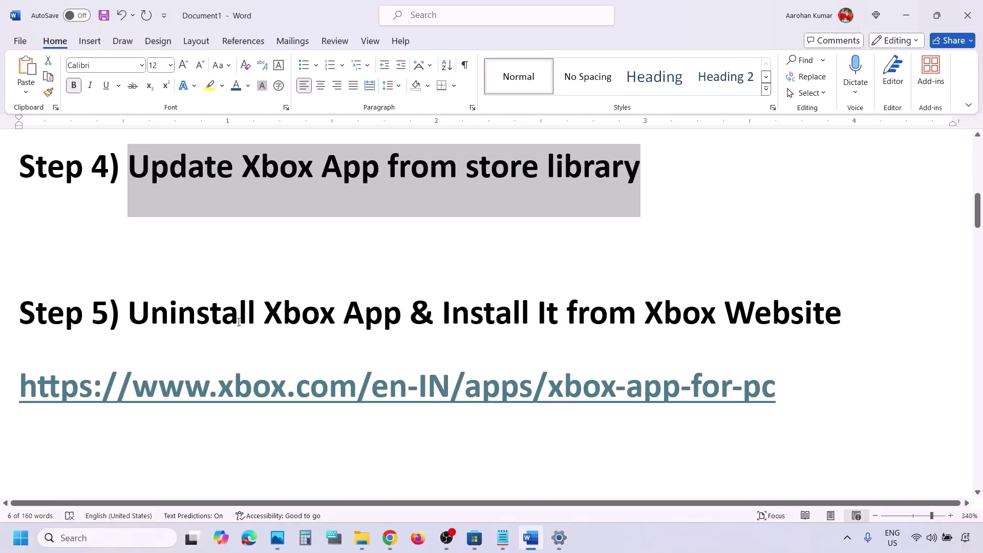
Uninstall the Xbox app from Windows search, confirming the removal
drag(238, 321, 786, 297)
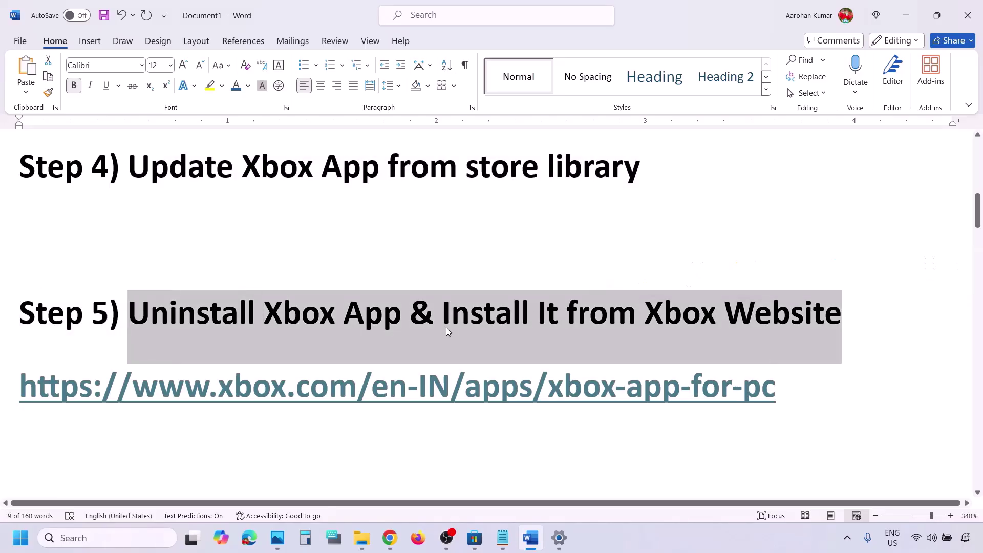
click(105, 540)
text(xbox)
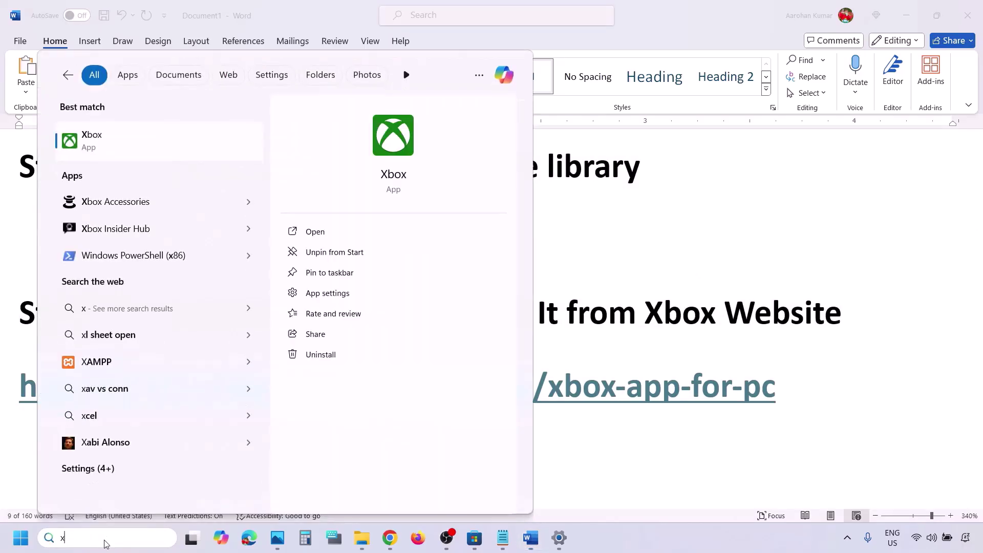
right_click(117, 148)
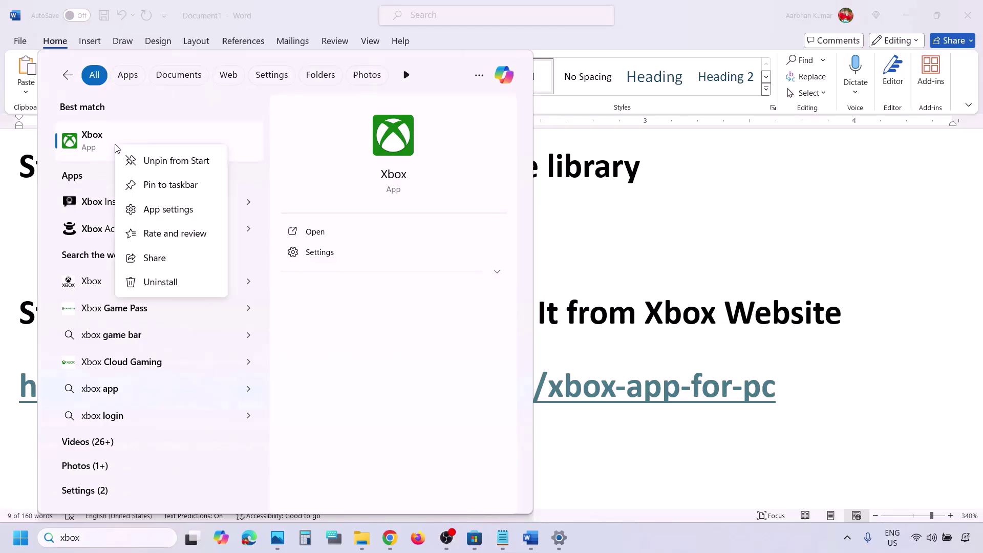
click(169, 281)
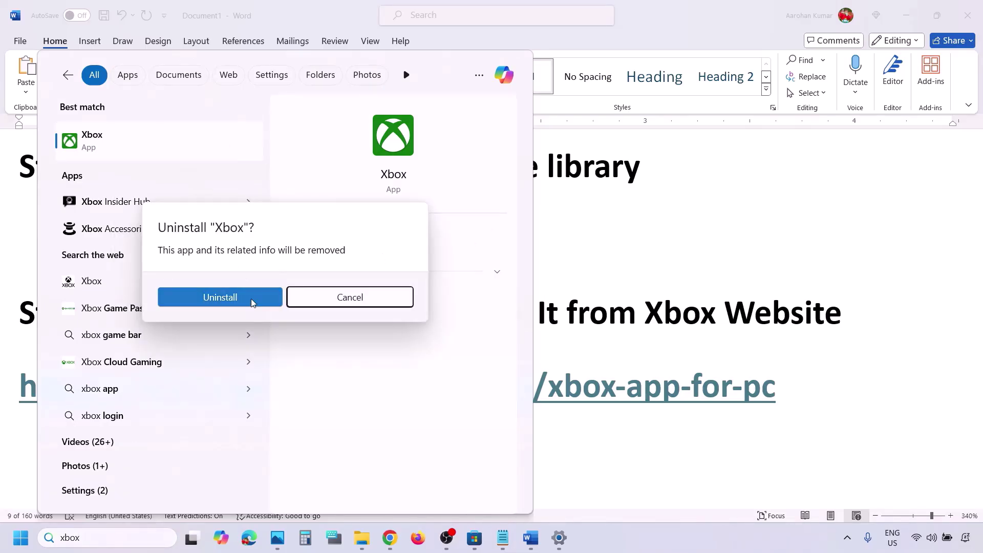
click(250, 298)
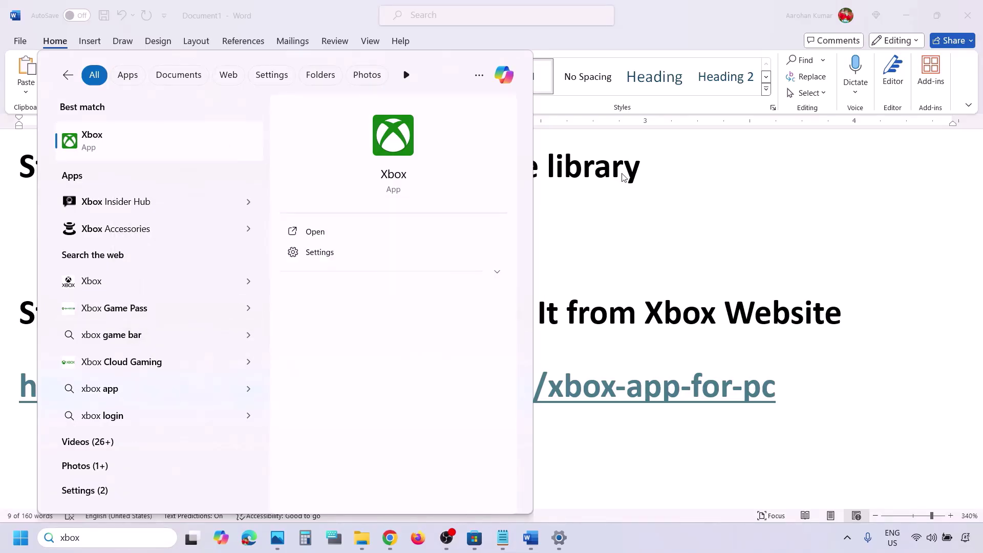
key(Escape)
Select the Step 5 Xbox download link line in Word and switch to Chrome
click(796, 387)
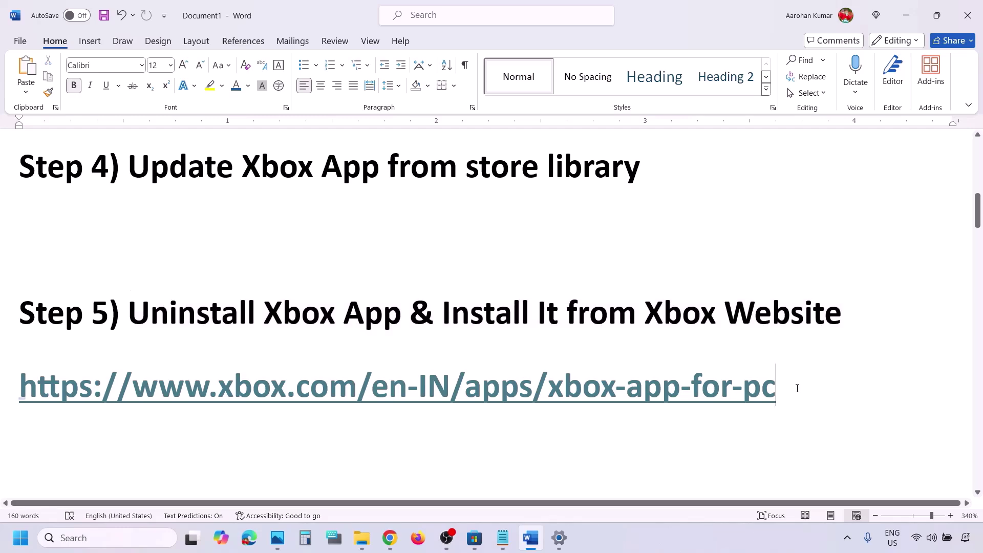
drag(575, 418, 9, 376)
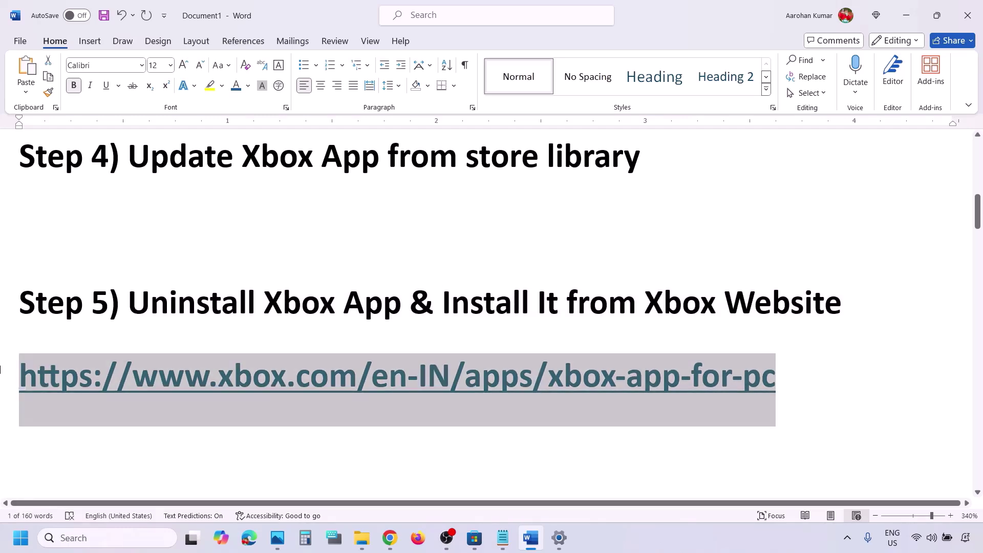
click(390, 537)
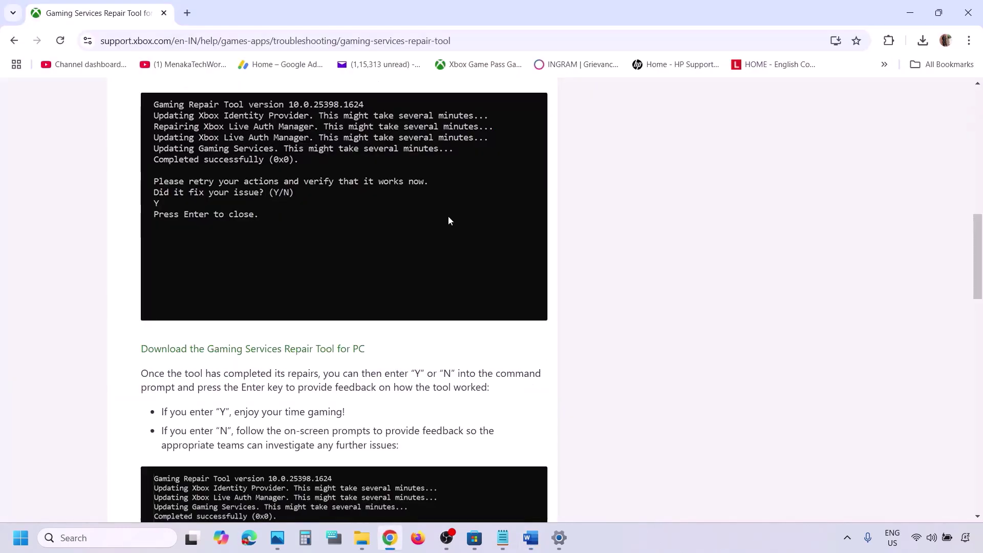
Load the copied Xbox app page link in a new Chrome tab
click(187, 12)
text(xbox.com/en-IN/apps/xbox-app-for-pc)
key(Return)
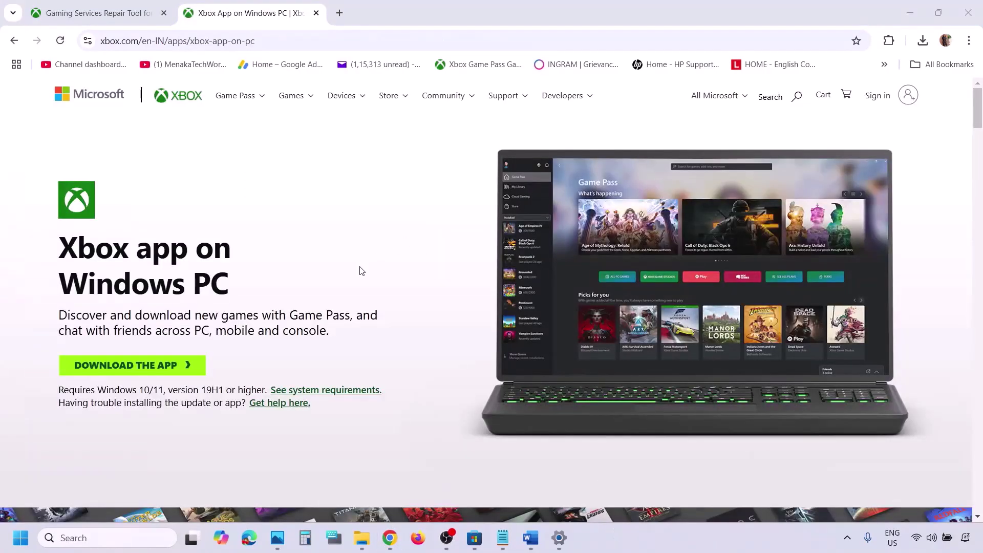
scroll(342, 318, down, 10)
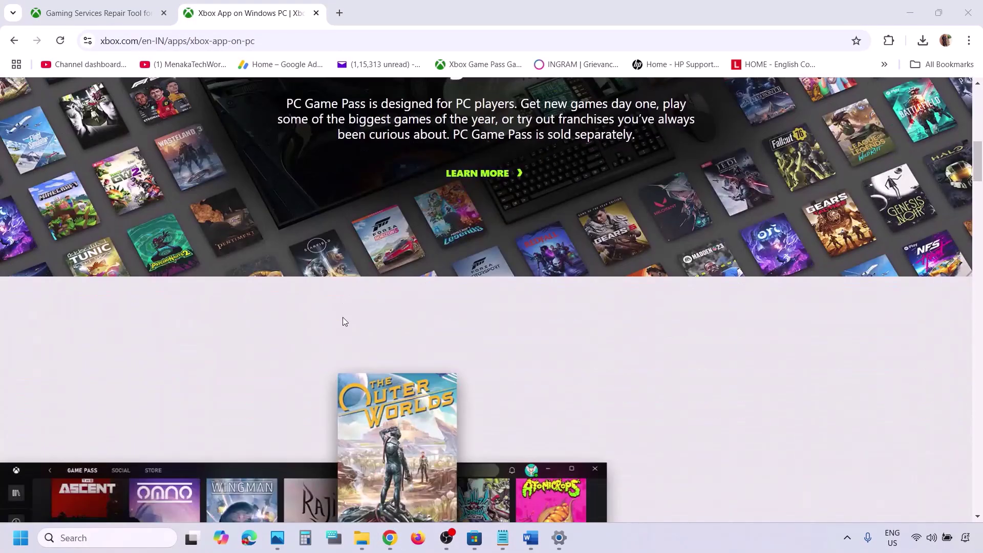
scroll(343, 321, down, 15)
scroll(342, 321, up, 20)
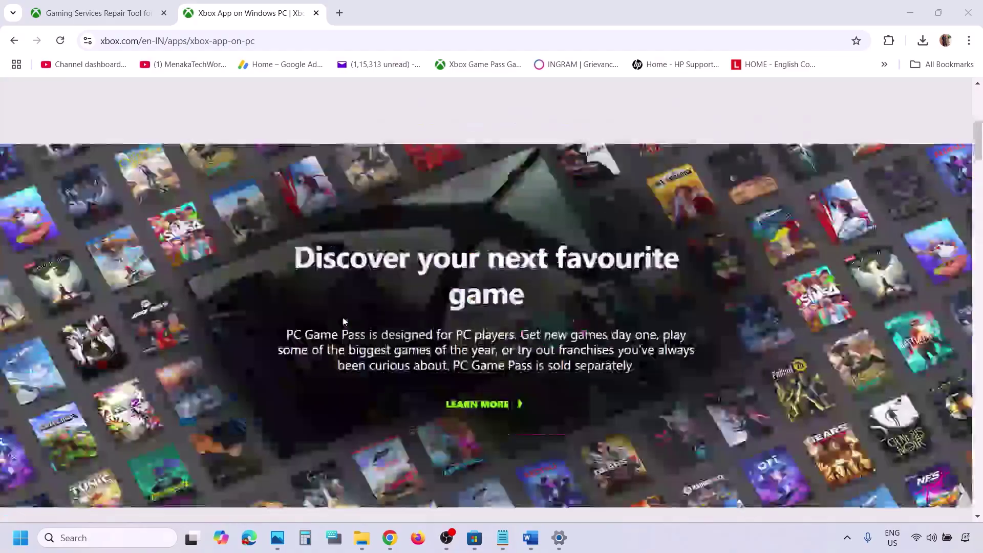
scroll(342, 320, up, 8)
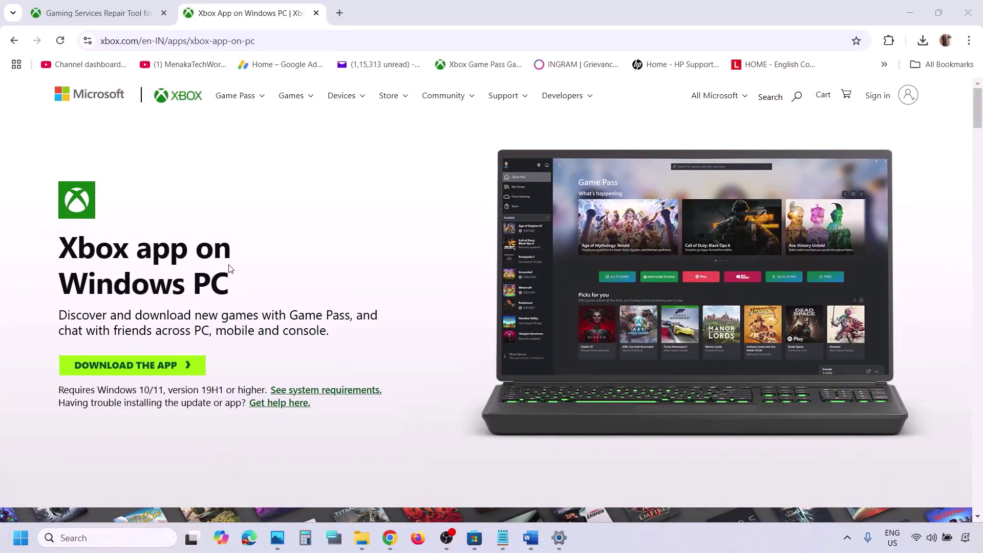
Download and run XboxInstaller.exe, accept the license terms, and start the install
click(141, 371)
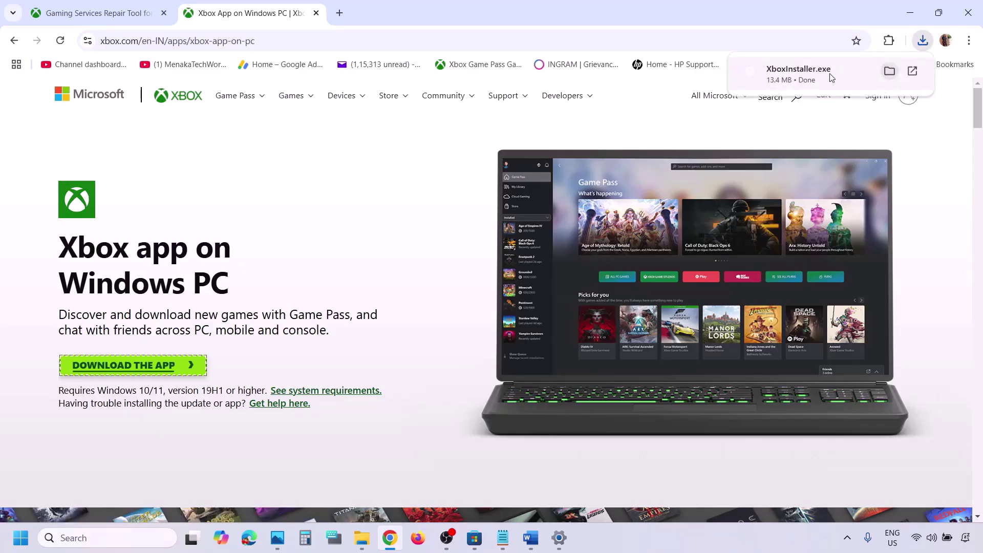
click(830, 77)
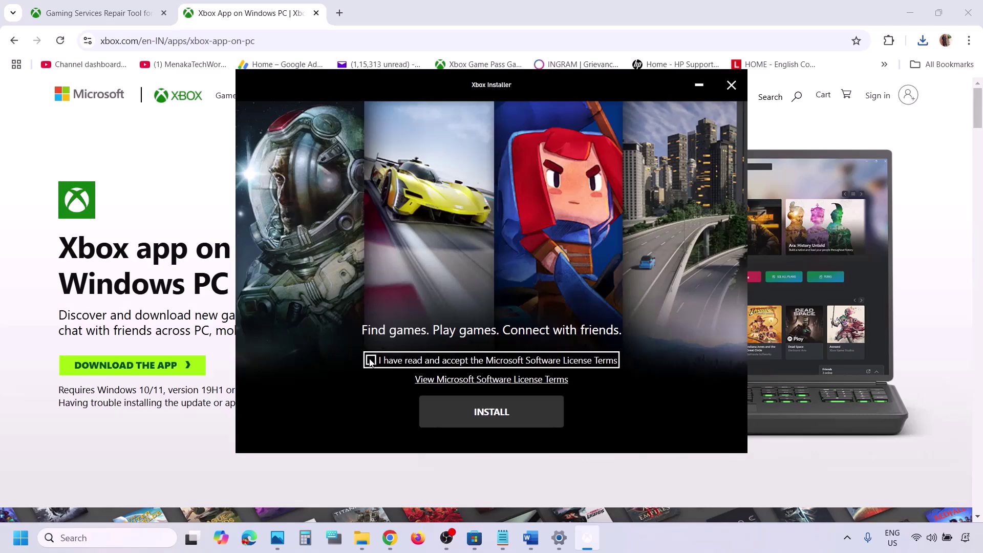
click(371, 361)
click(505, 423)
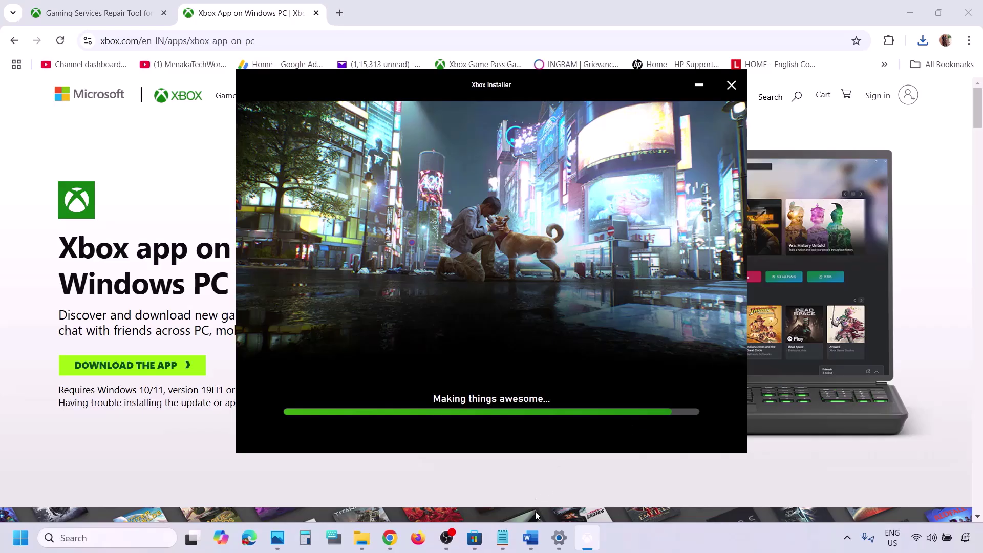
click(531, 537)
Sync the clock with the time server under Time & language > Date & time
scroll(333, 346, down, 3)
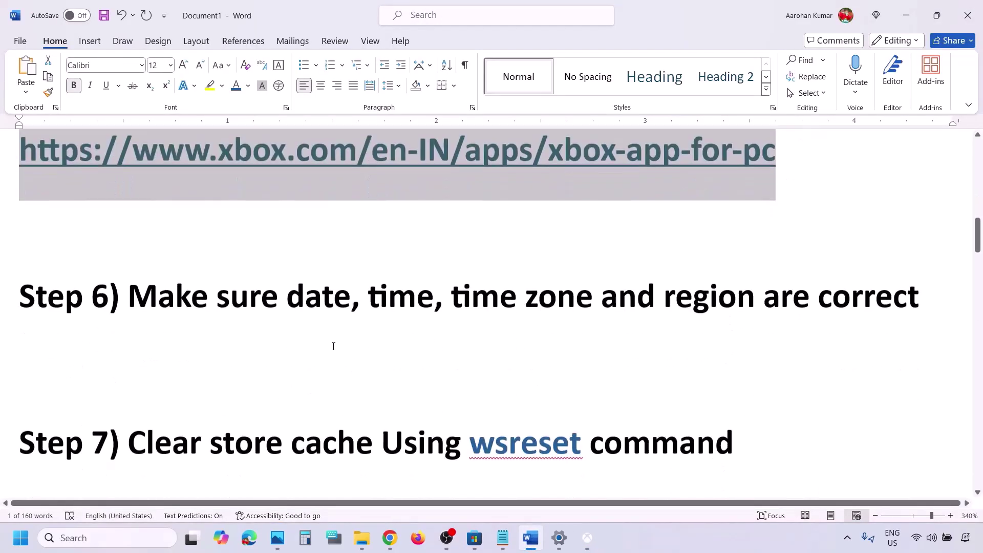
scroll(333, 344, up, 1)
drag(141, 381, 860, 417)
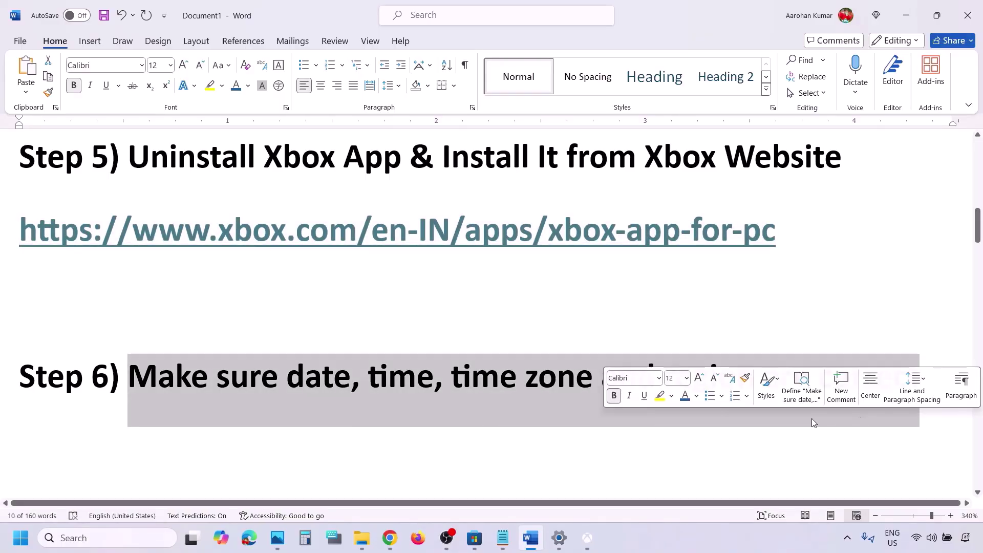
click(474, 436)
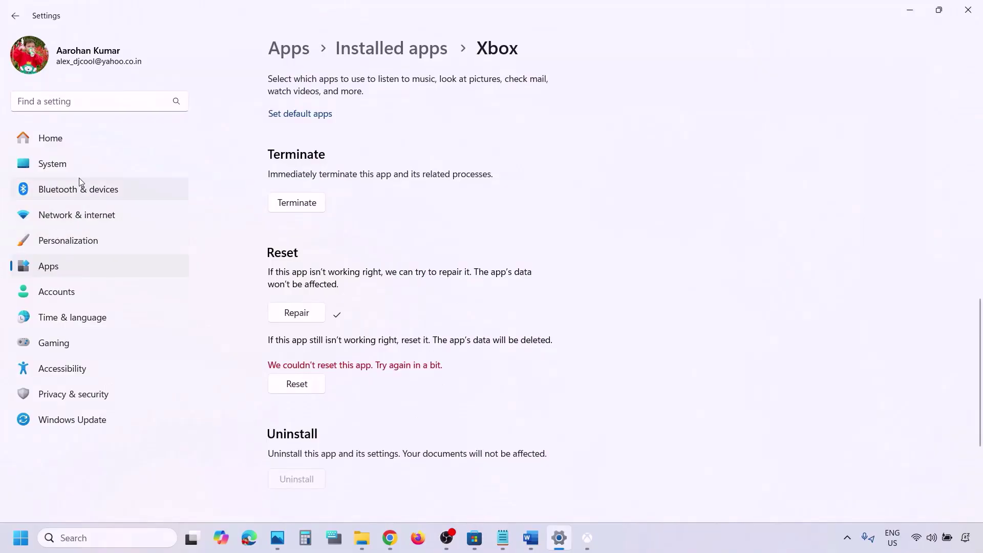
click(65, 168)
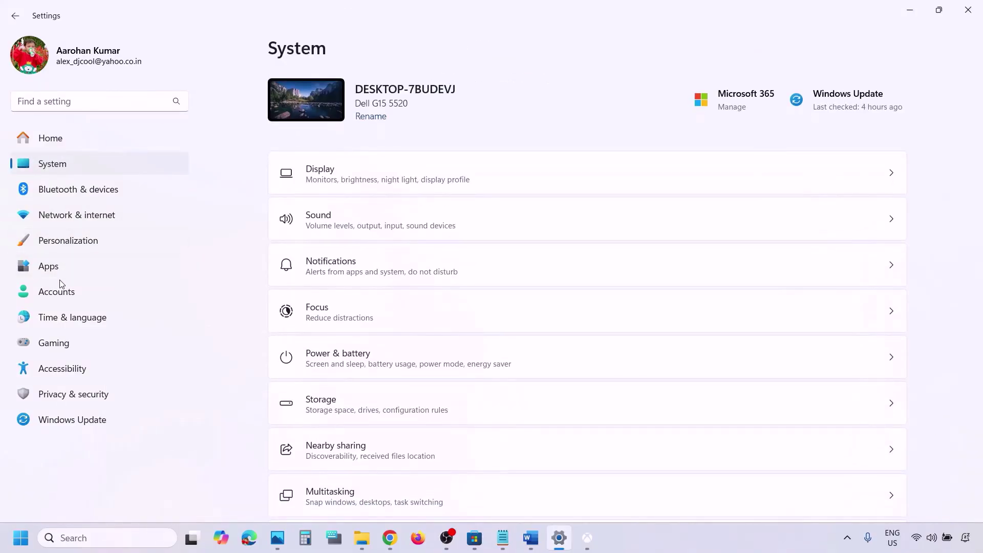
click(56, 320)
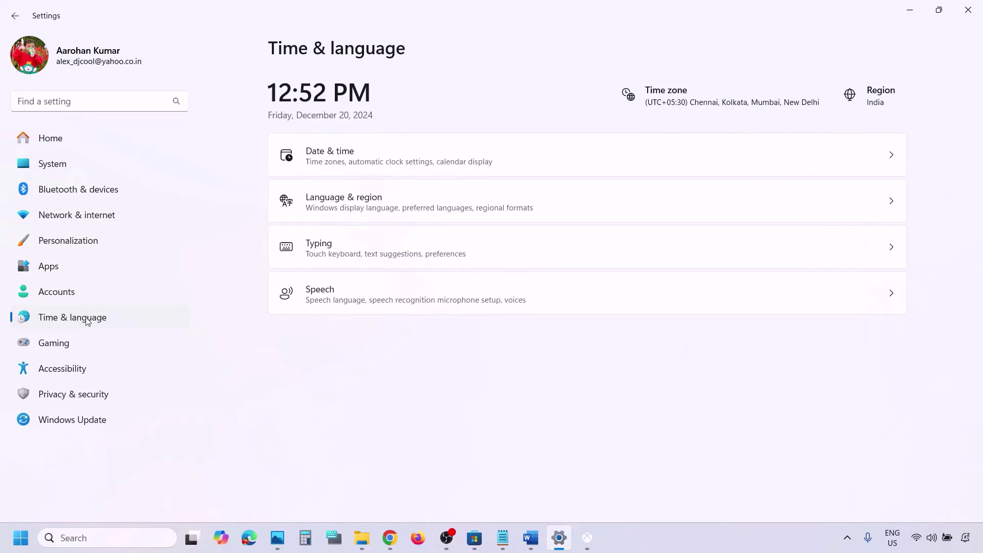
click(492, 163)
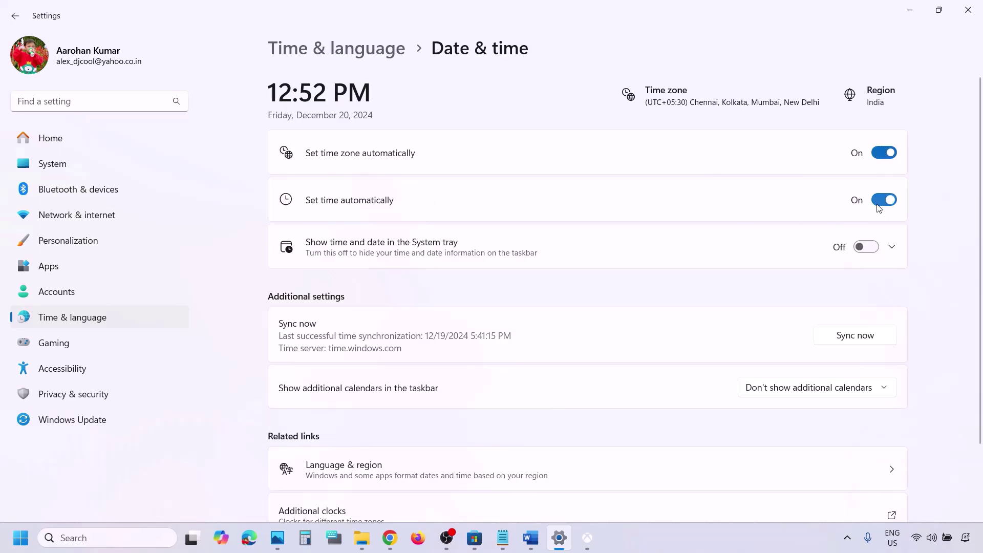
click(848, 336)
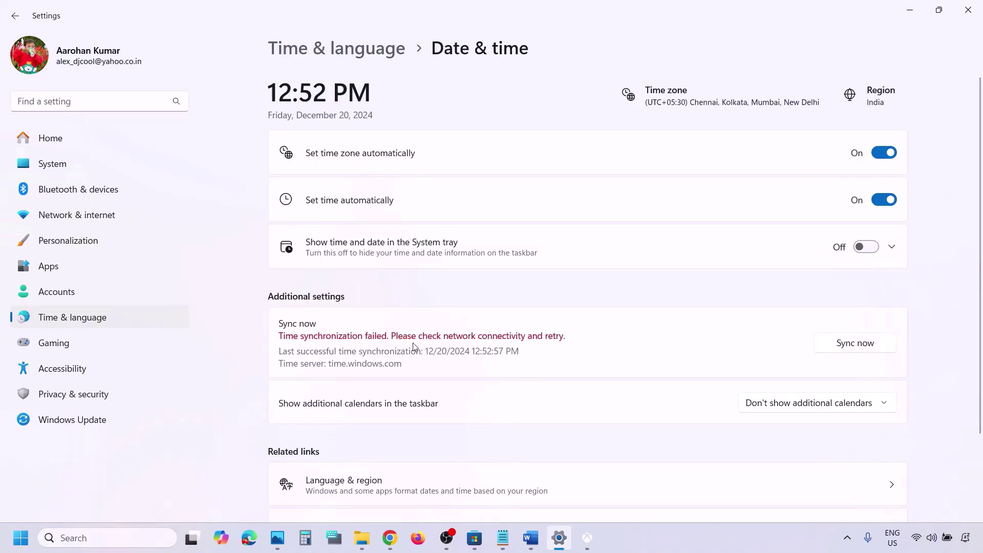
click(857, 351)
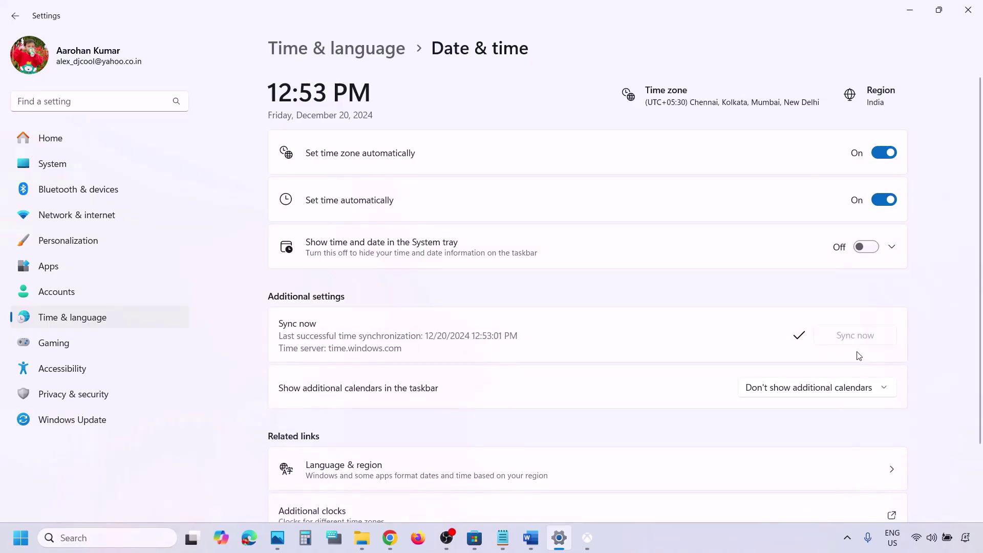
Keep India as the country or region in Language & region, then close Settings
click(364, 49)
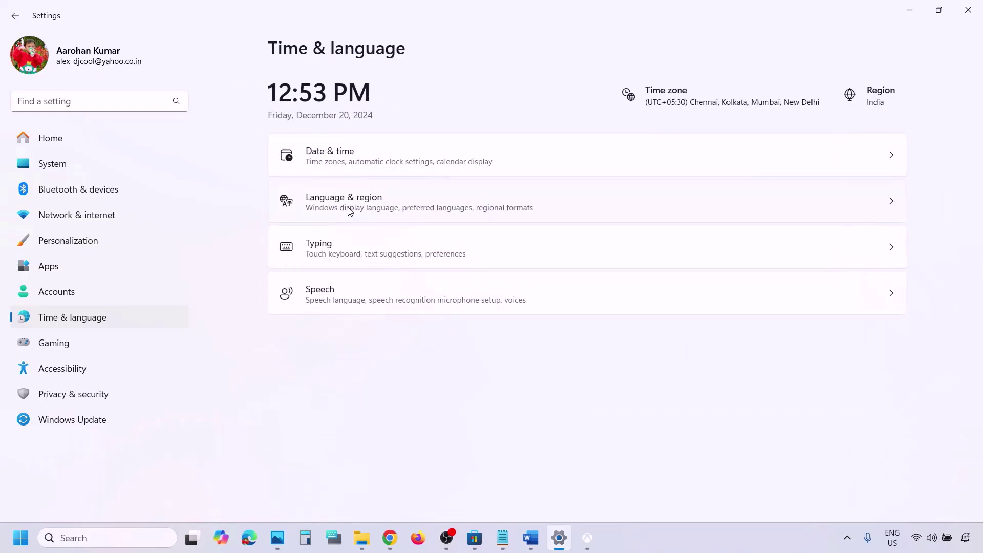
click(350, 210)
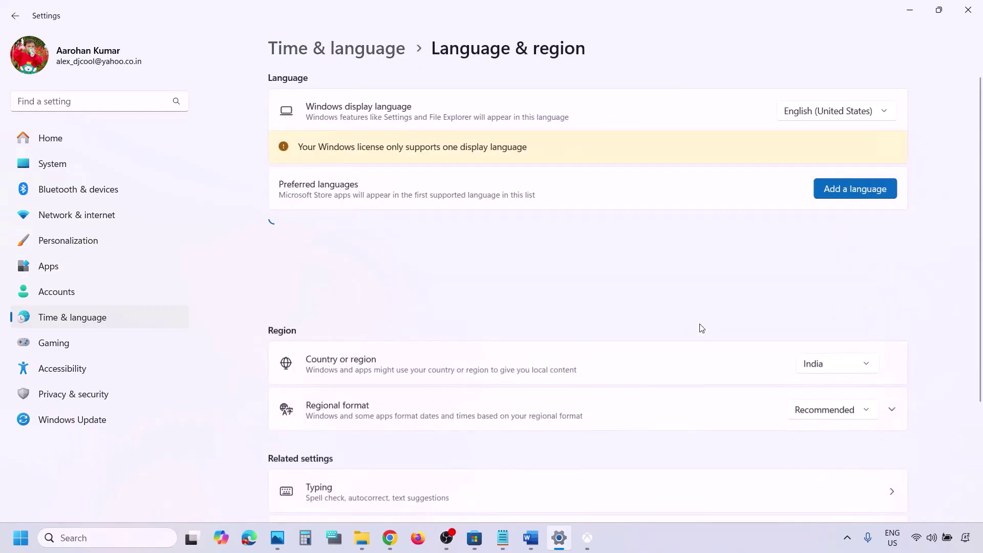
click(829, 372)
click(818, 364)
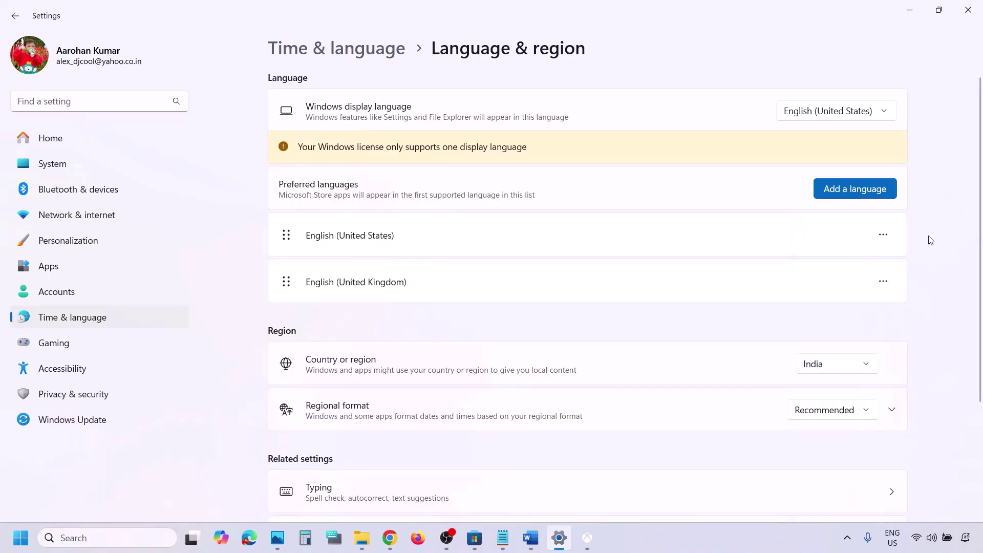
click(967, 10)
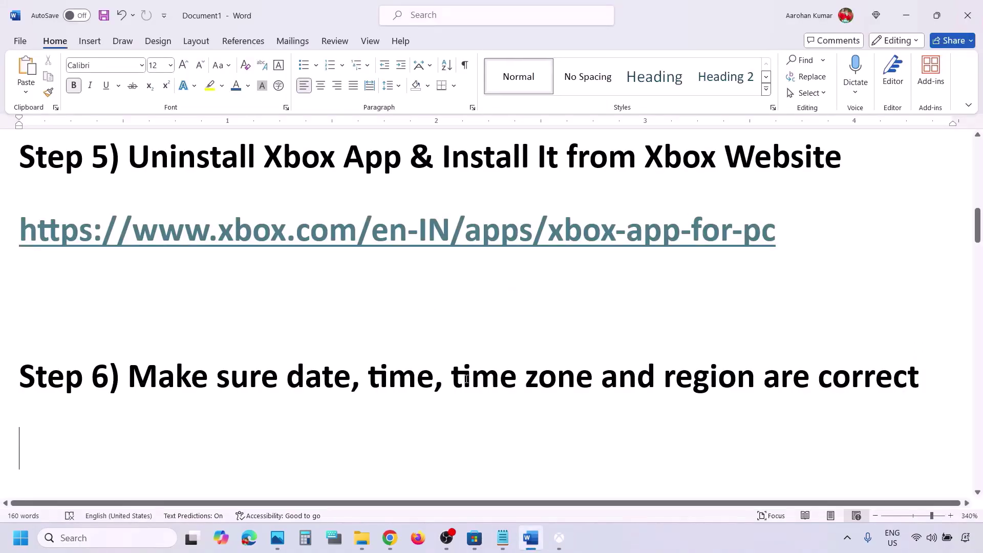
Run the wsreset command from Step 7 through Windows search to reset the Store
scroll(465, 379, down, 3)
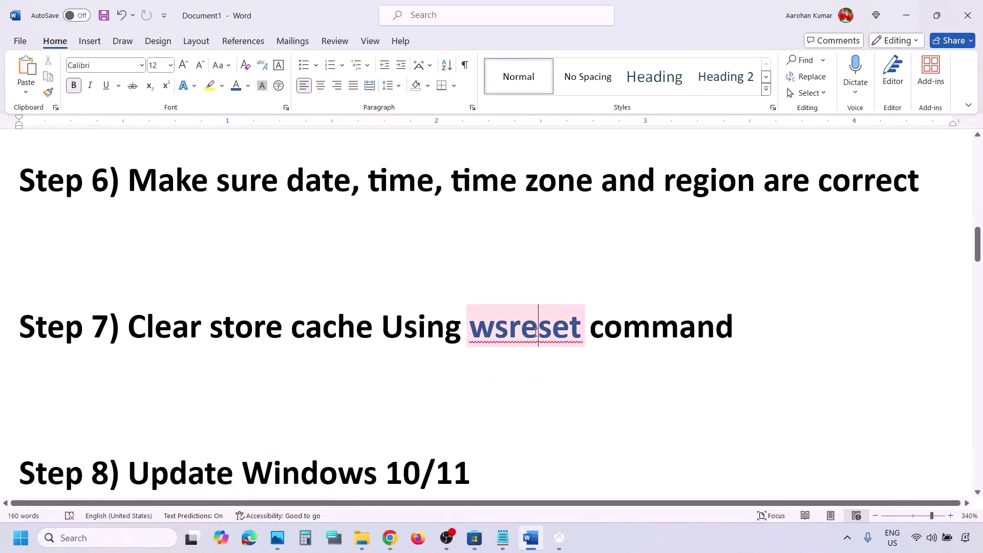
double_click(534, 331)
key(ctrl+c)
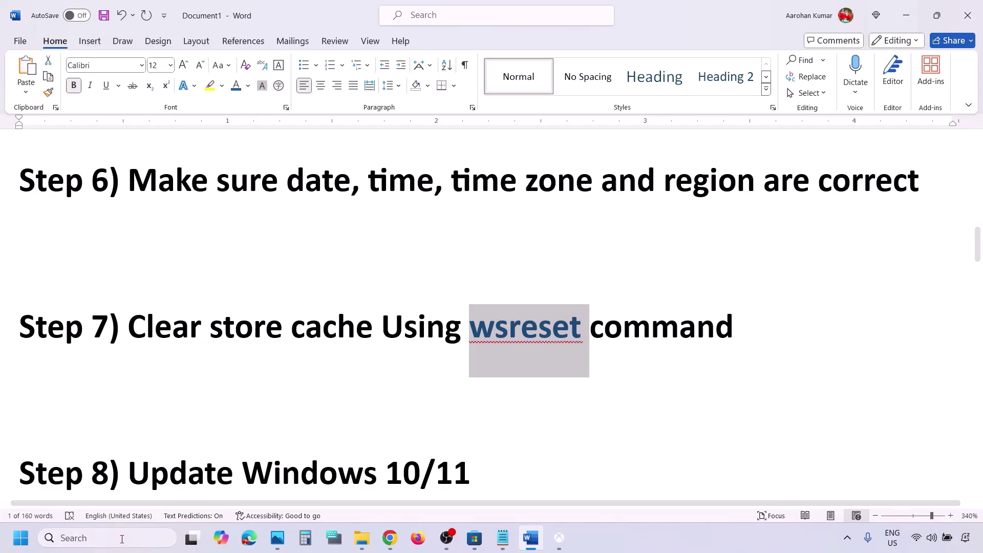
click(121, 539)
key(ctrl+v)
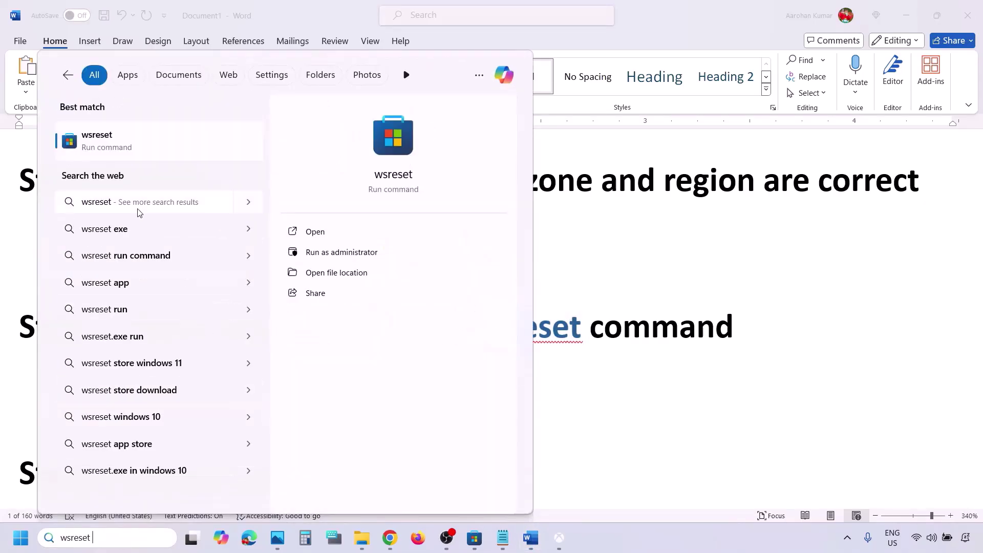
click(113, 148)
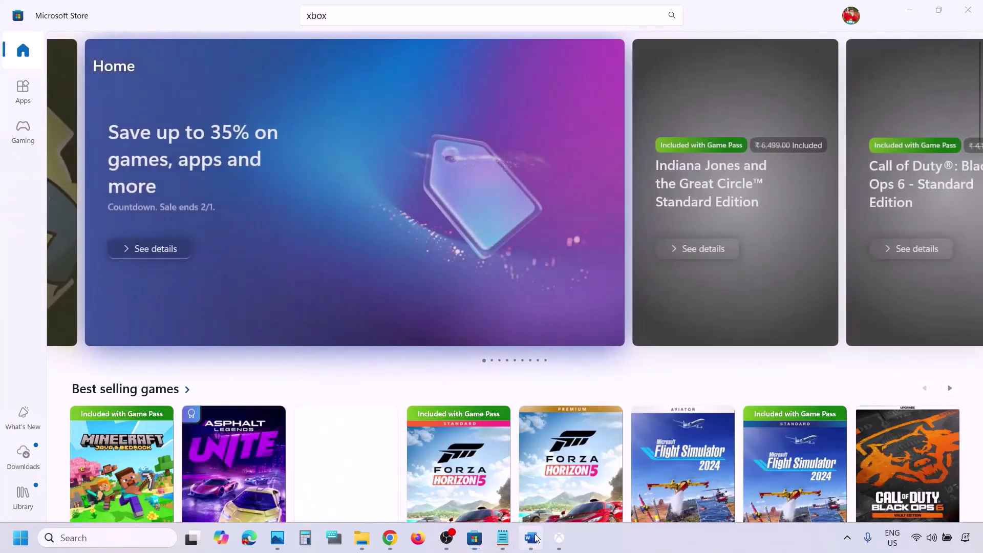
Return to the Word notes and select the Step 8 heading
click(534, 536)
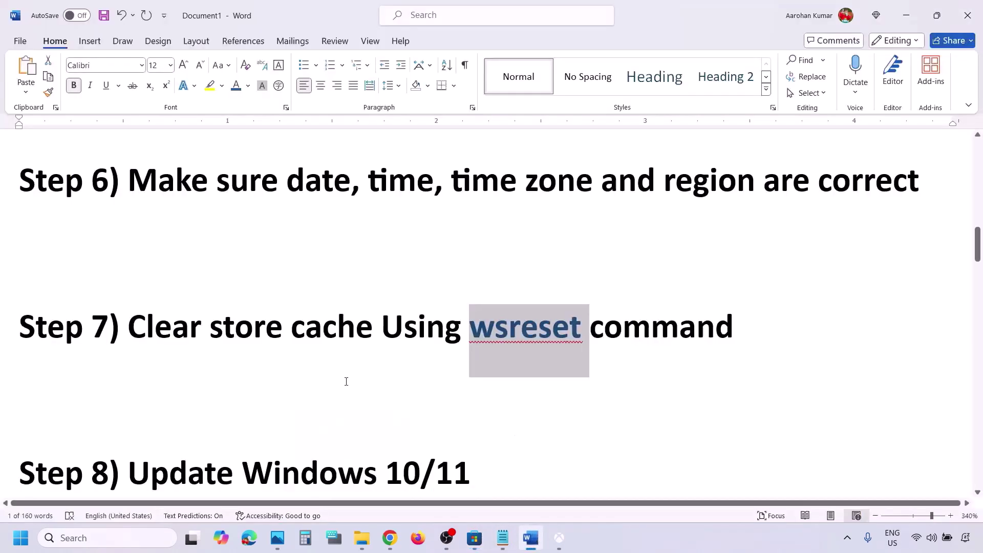
scroll(344, 379, down, 3)
drag(162, 345, 502, 346)
key(super+i)
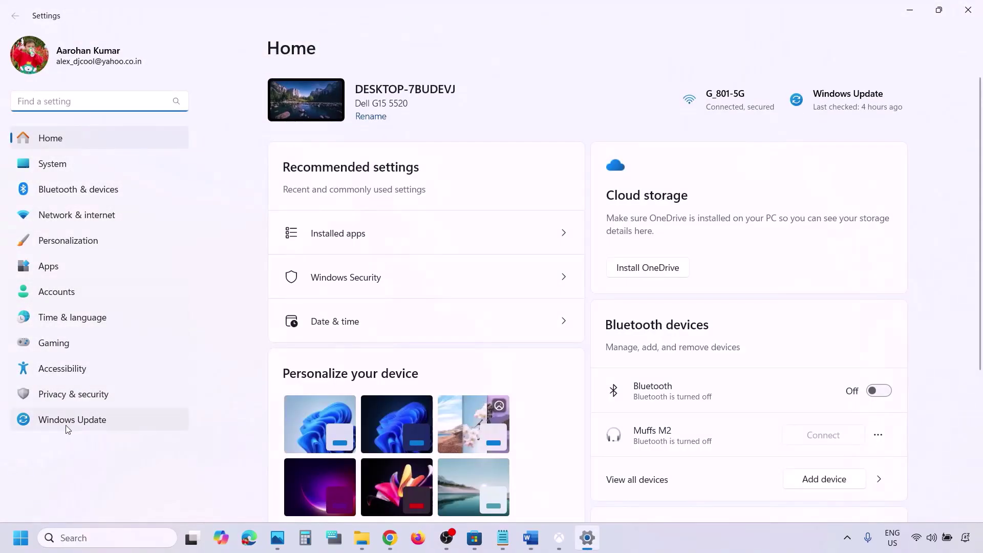
Check for updates in Windows Update, glance at the Start menu power options, then return to Word
click(65, 425)
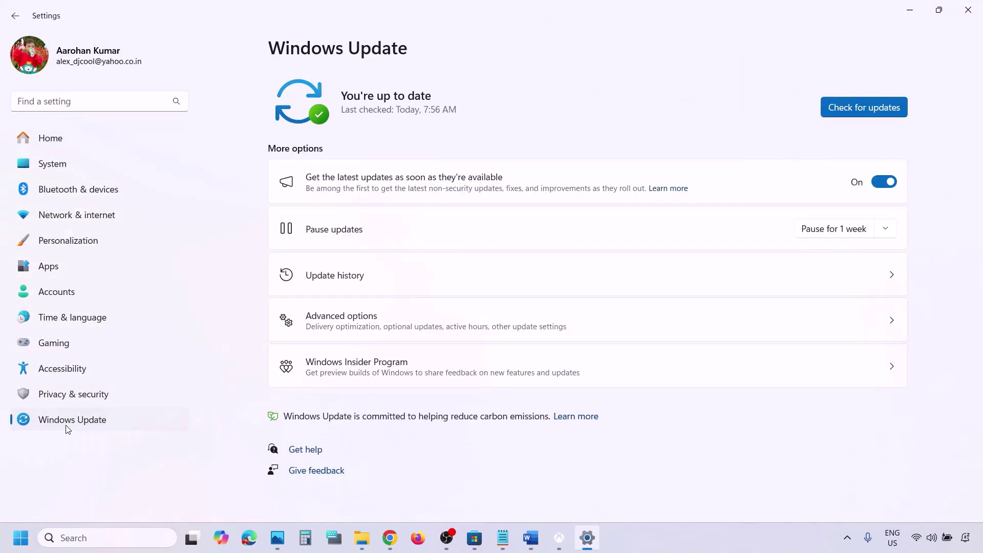
click(865, 111)
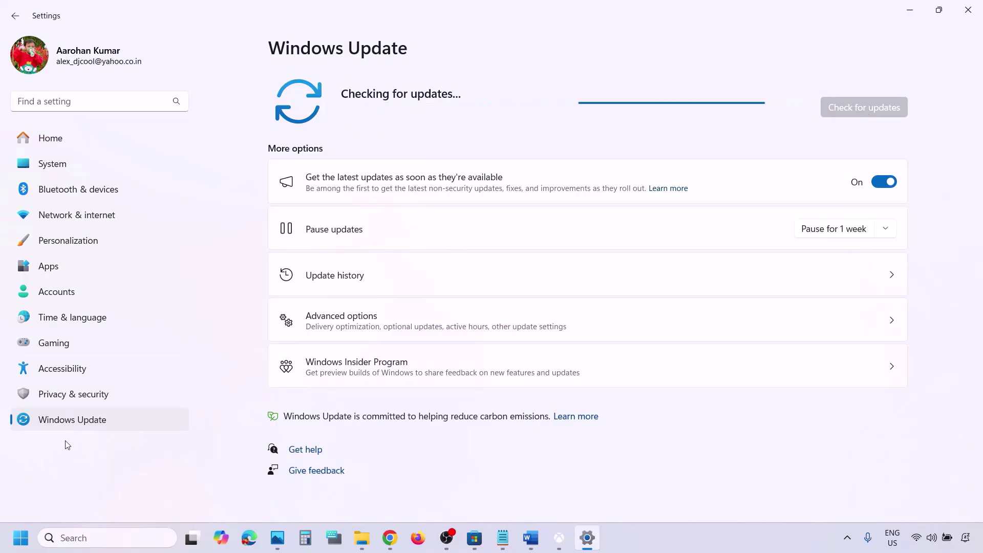
click(21, 537)
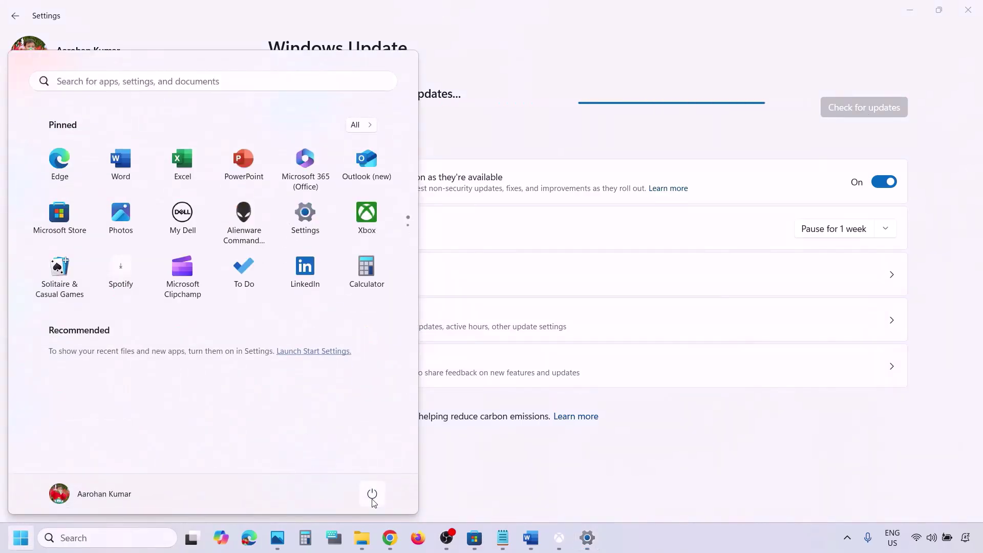
click(372, 494)
click(509, 480)
click(510, 481)
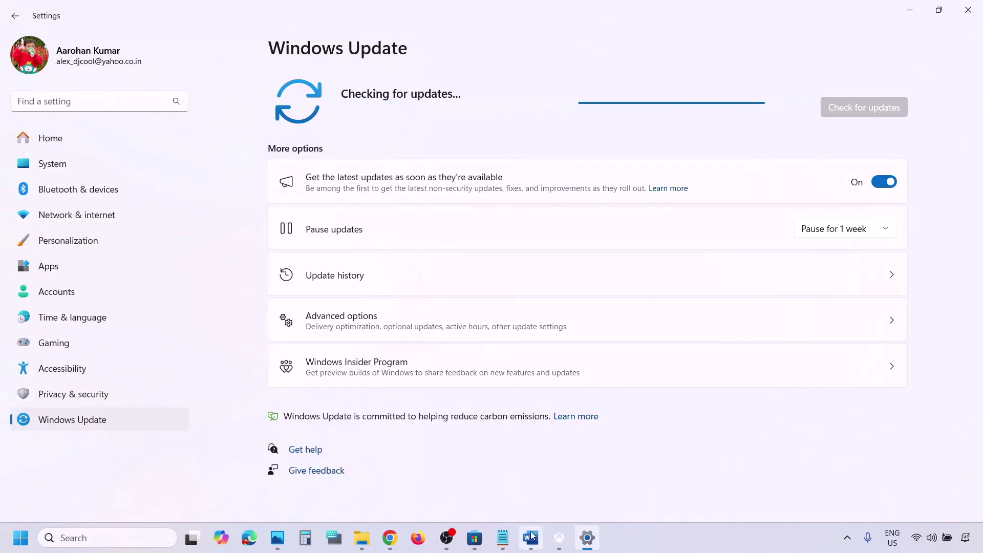
key(alt+Tab)
scroll(381, 364, down, 3)
Copy the Xbox Identity Provider link under Step 9 and open a new Chrome tab
scroll(381, 364, down, 3)
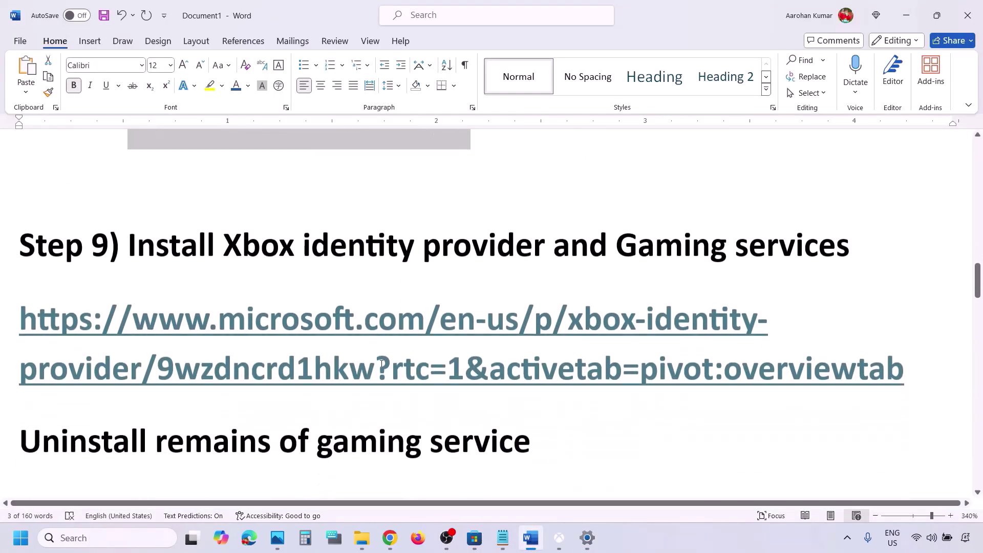
drag(325, 240, 733, 241)
drag(917, 357, 173, 297)
key(ctrl+c)
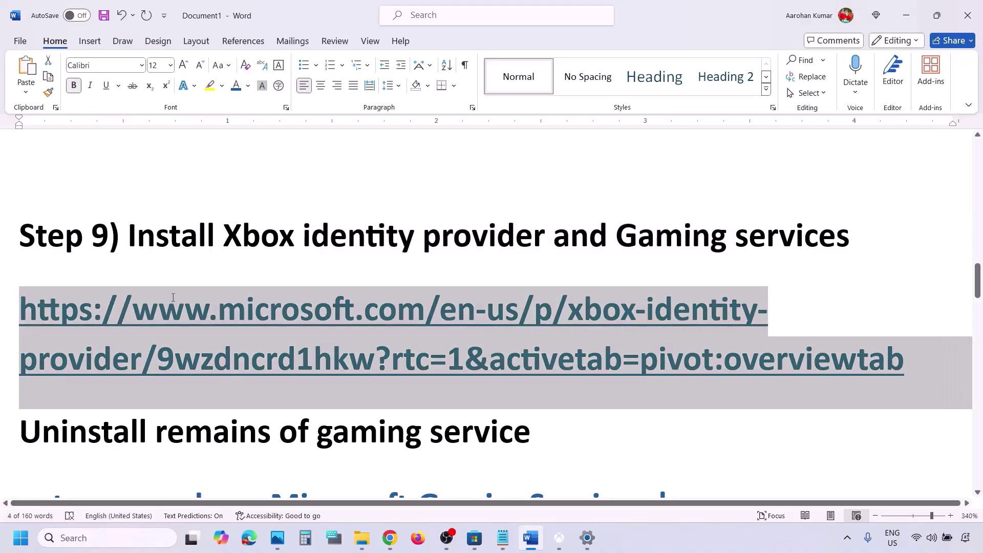
click(389, 538)
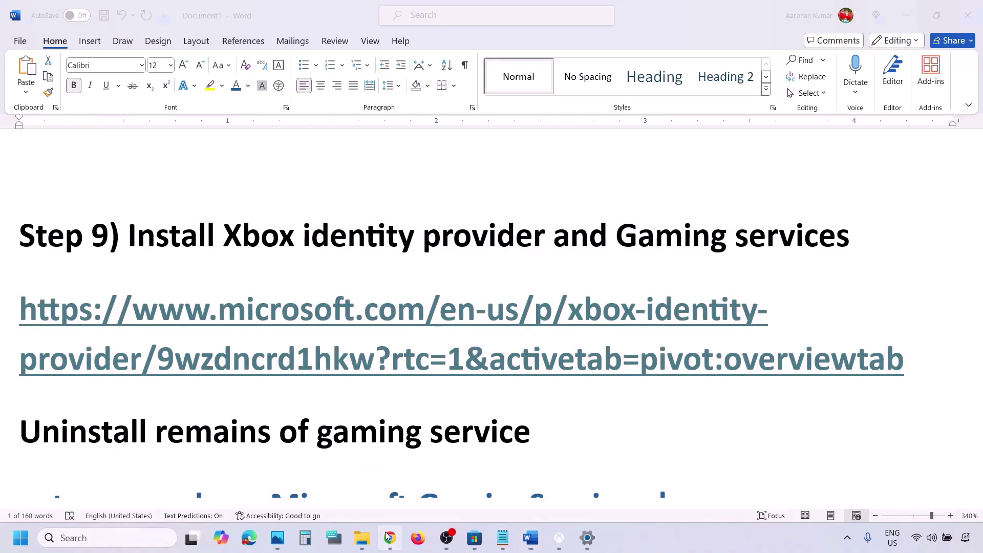
click(339, 13)
Open the Xbox Identity Provider page in Microsoft Store, confirm it is installed, and return to Word
key(ctrl+v)
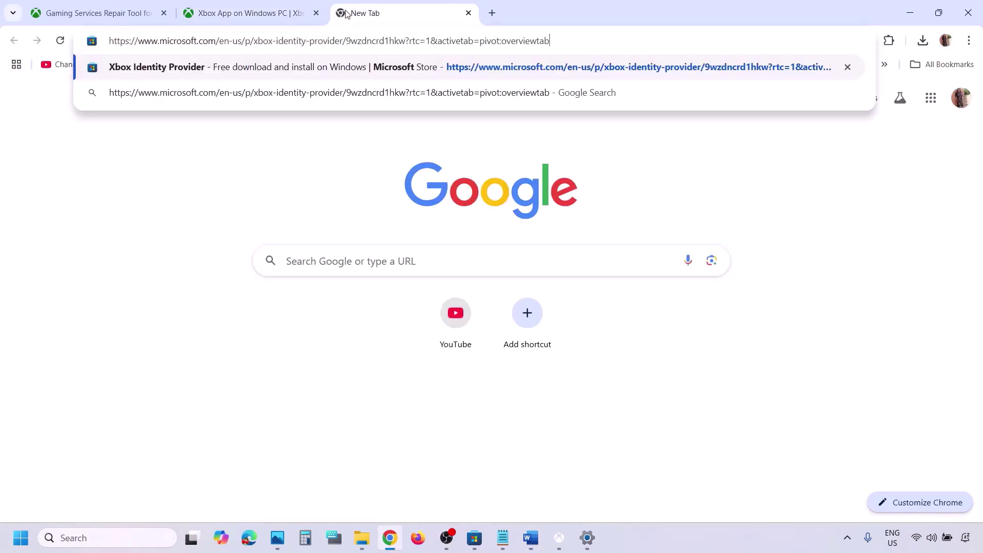
key(Return)
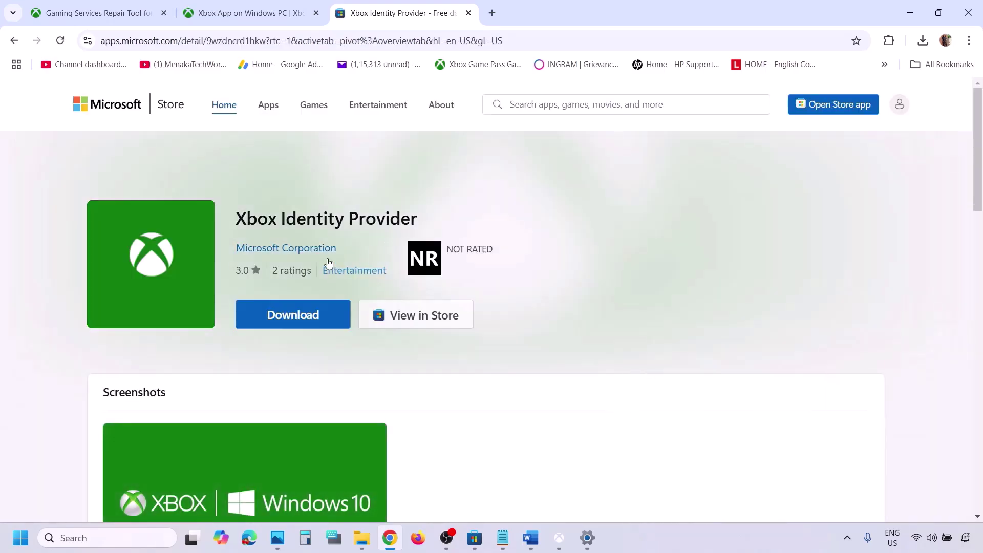
click(285, 321)
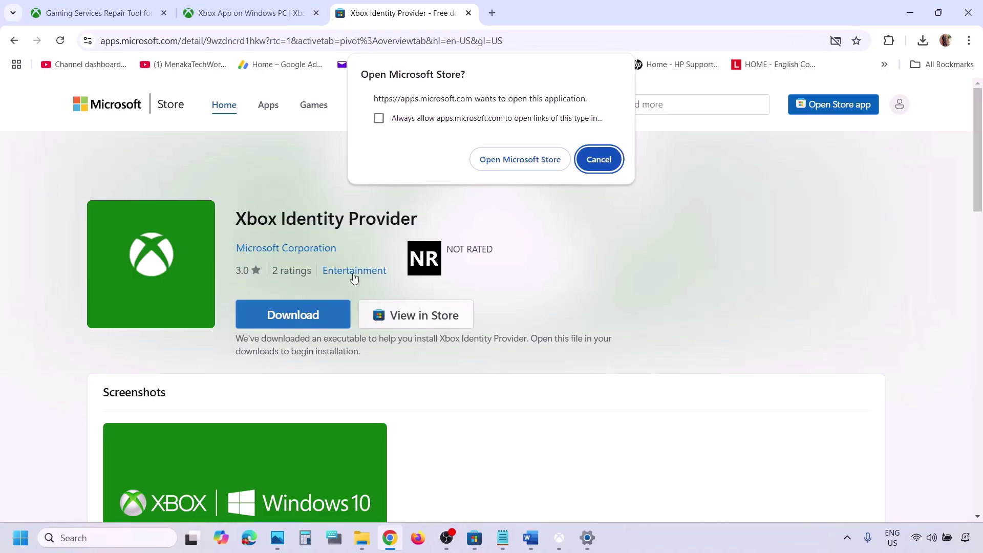
click(497, 161)
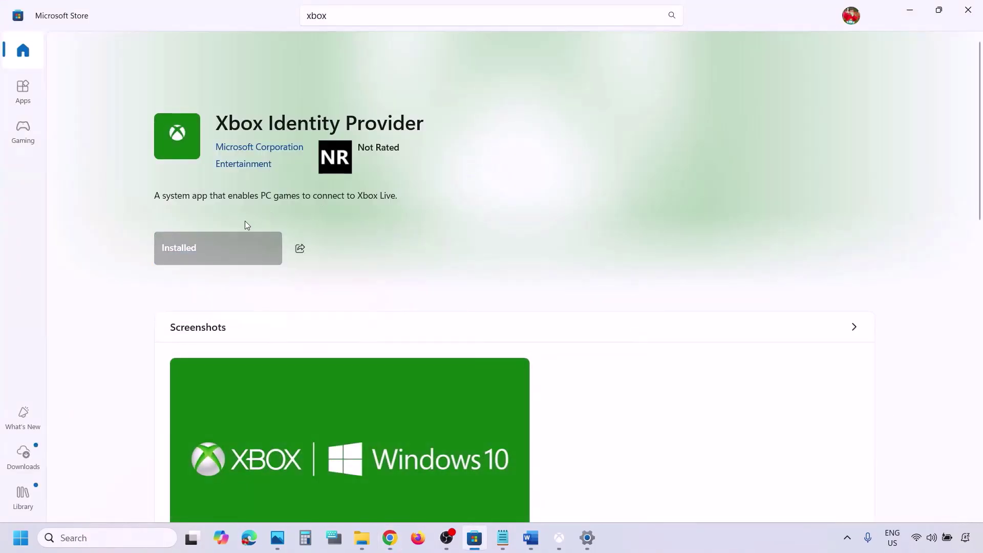
click(190, 248)
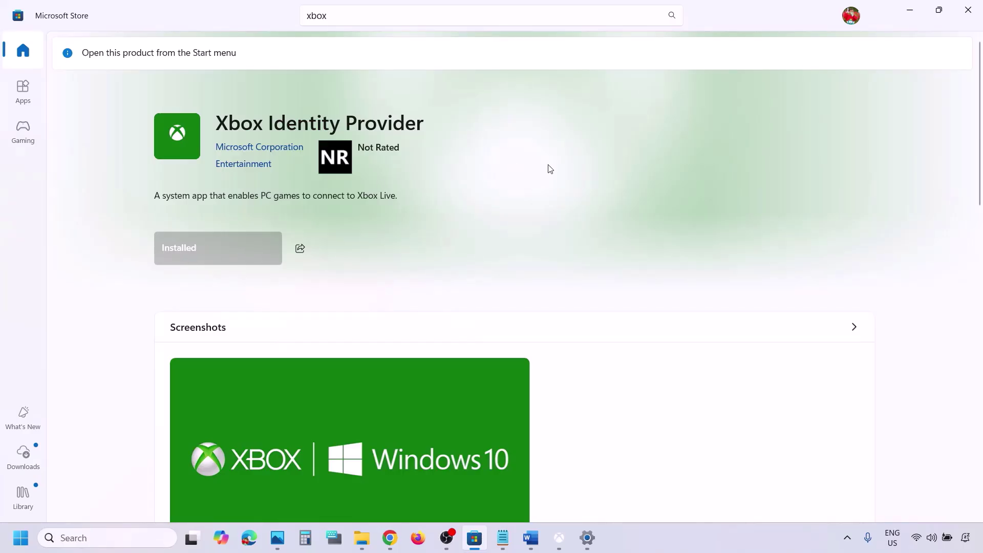
click(905, 15)
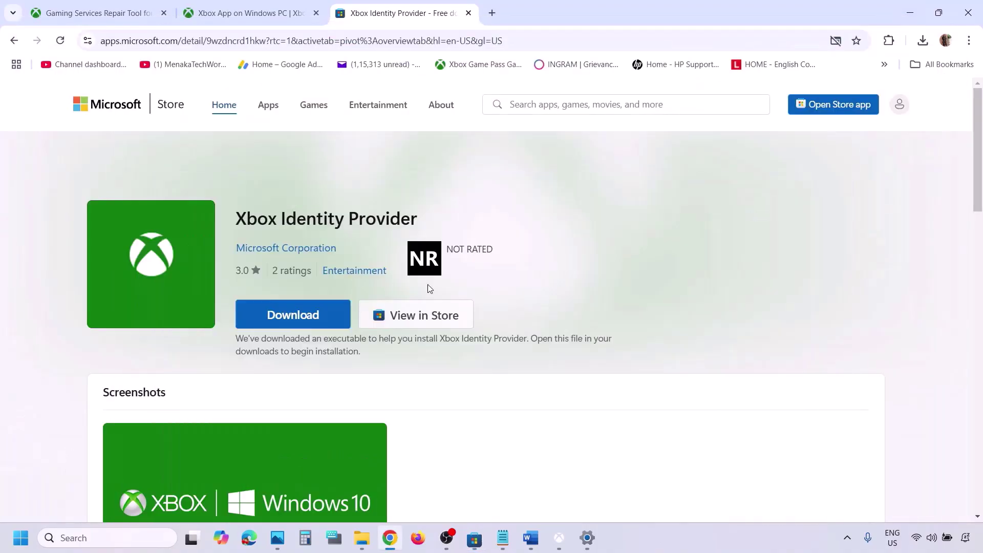
click(539, 540)
scroll(346, 305, down, 5)
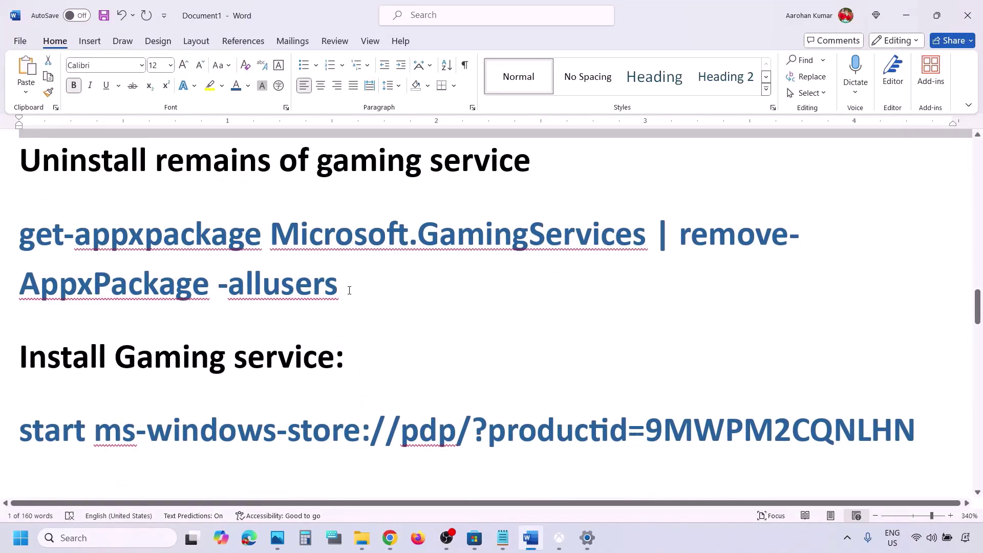
Copy the get-appxpackage Gaming Services removal command from the notes
triple_click(349, 290)
key(ctrl+c)
right_click(87, 264)
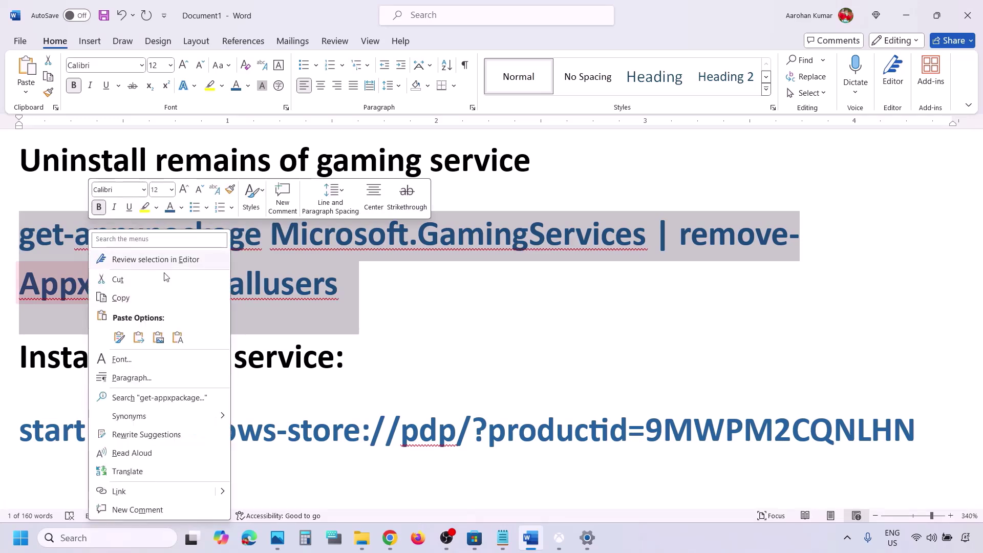
click(146, 296)
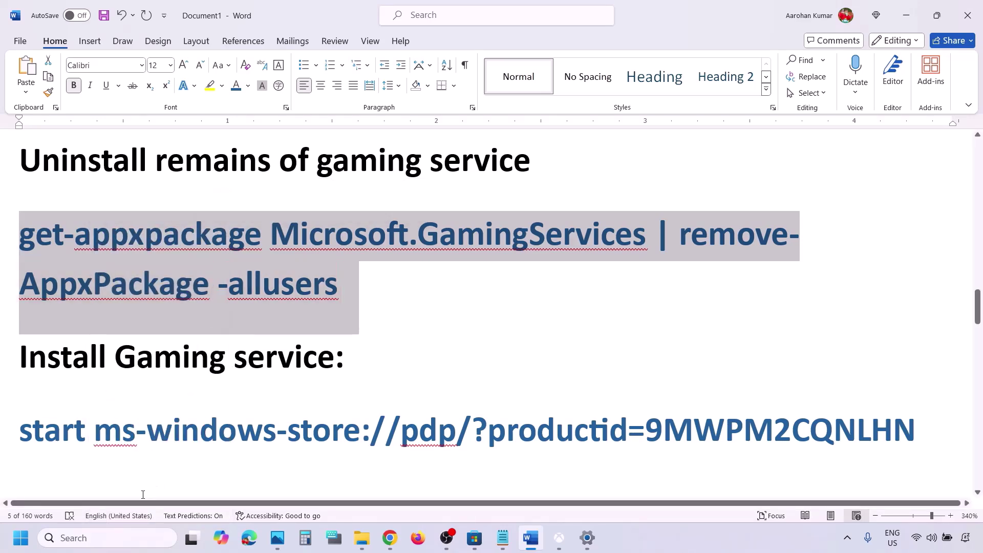
Search for powershell and run Windows PowerShell as administrator
click(109, 541)
text(p)
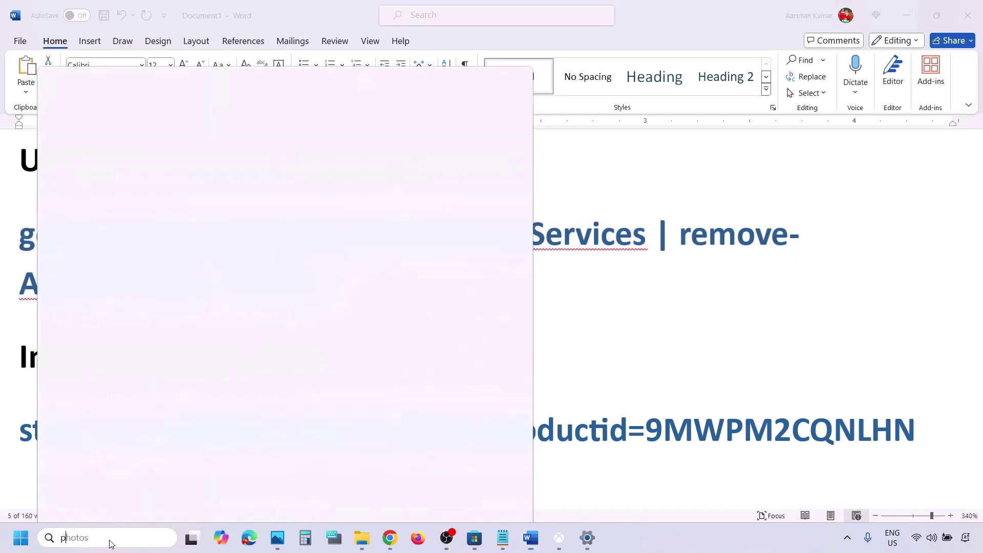
text(owershell)
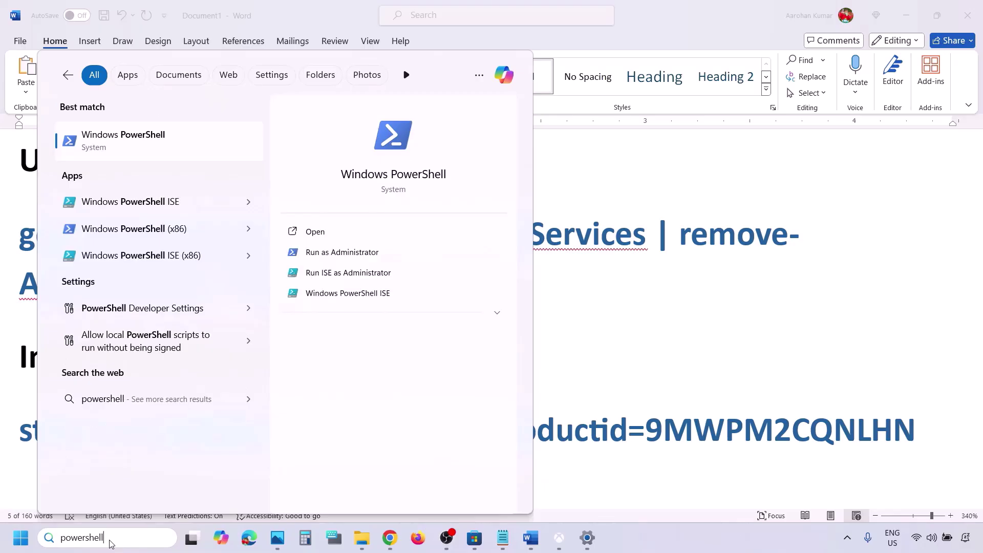
right_click(168, 146)
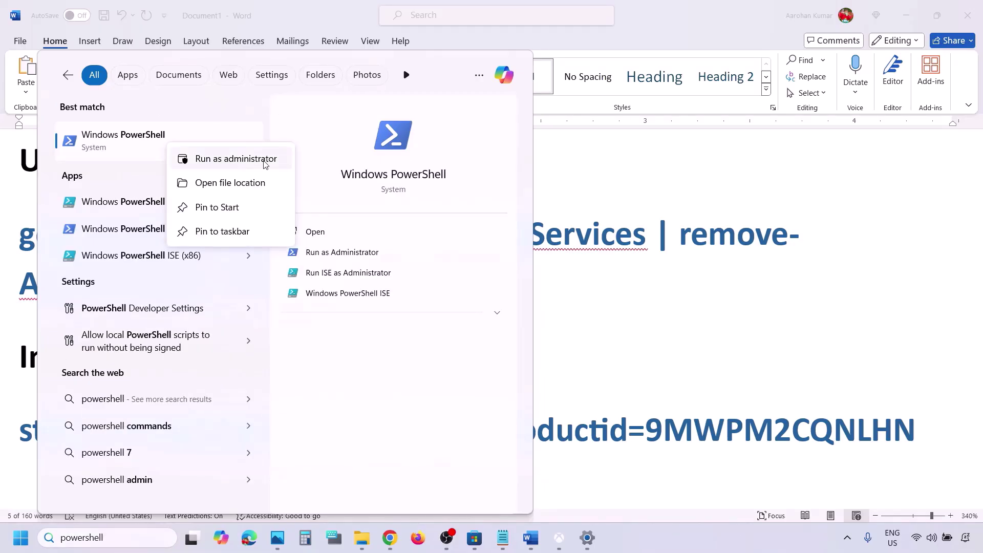
click(236, 163)
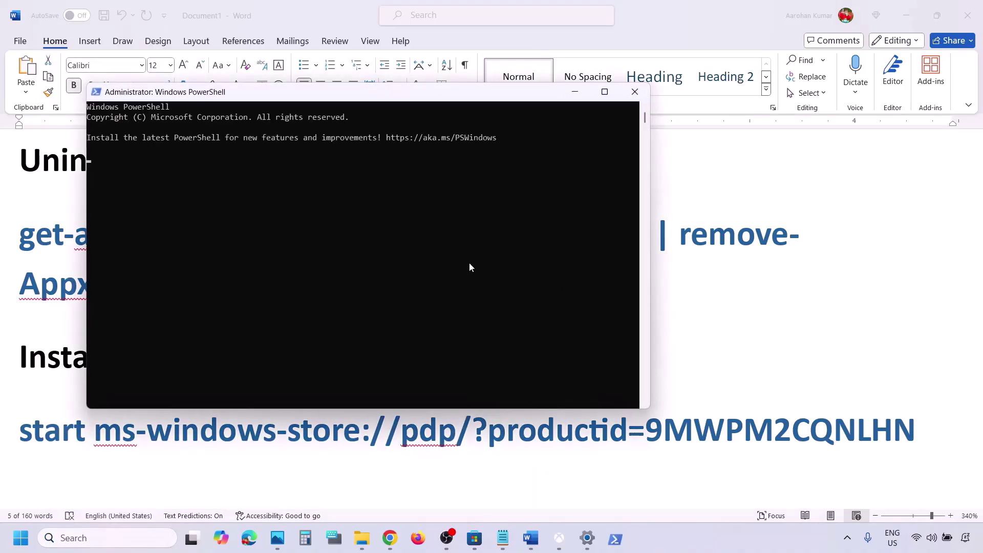
Run the pasted remove-AppxPackage command to uninstall Gaming Services for all users
key(ctrl+v)
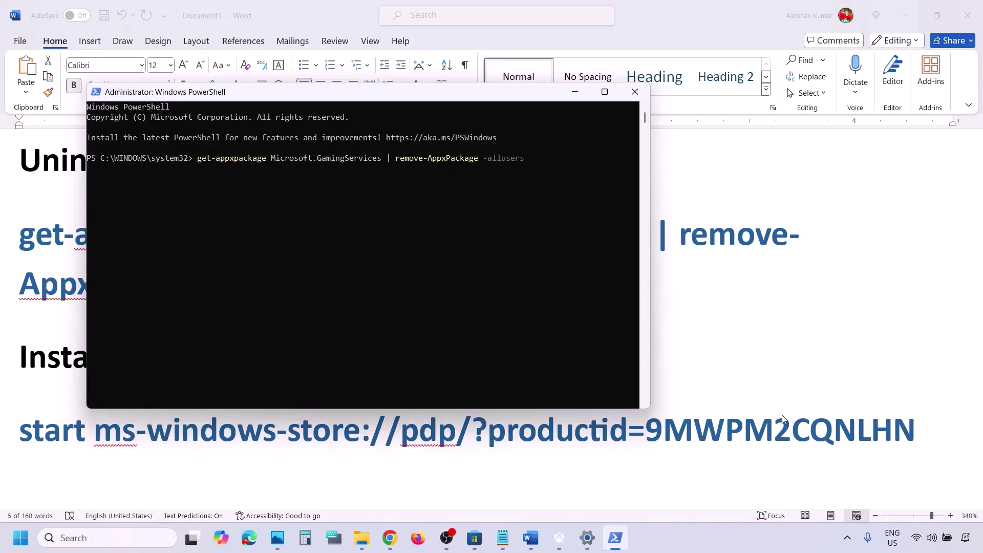
key(Return)
key(super+Down)
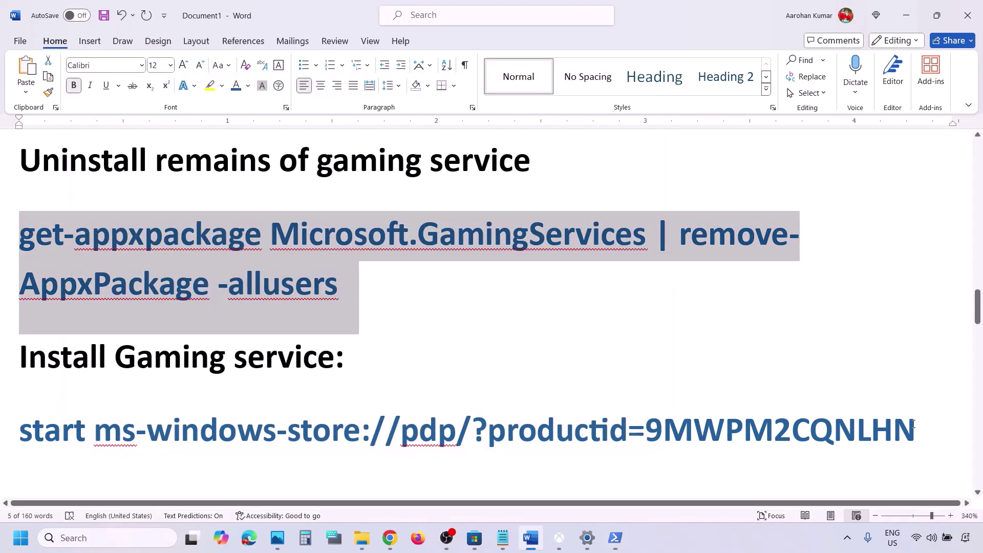
Run the start ms-windows-store command and install Gaming Services from its Store page
drag(930, 420, 18, 417)
key(super+c)
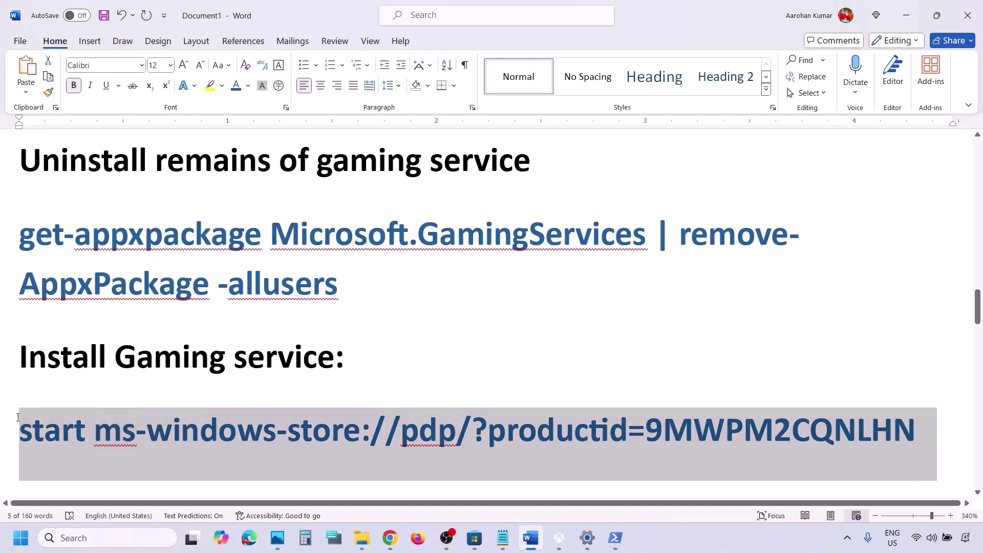
click(615, 538)
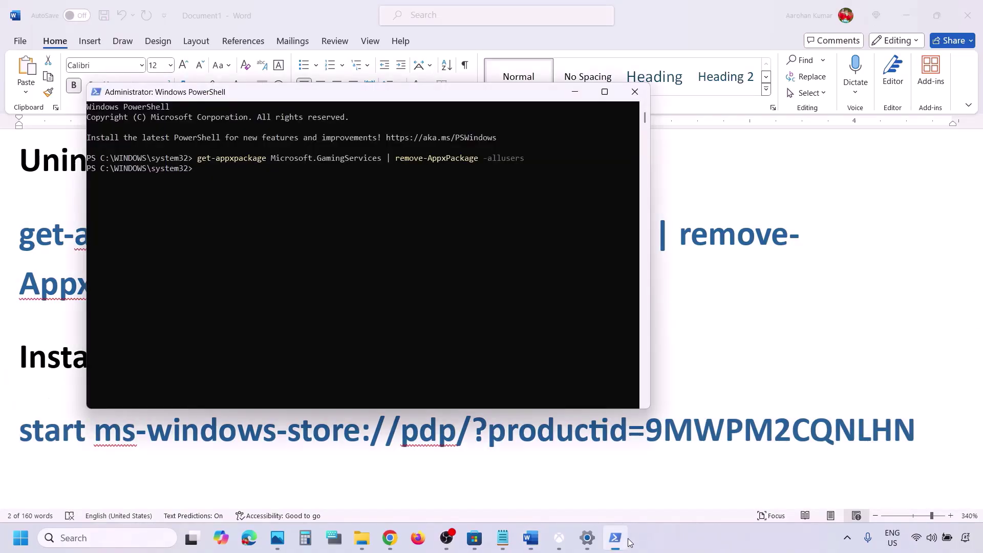
right_click(361, 279)
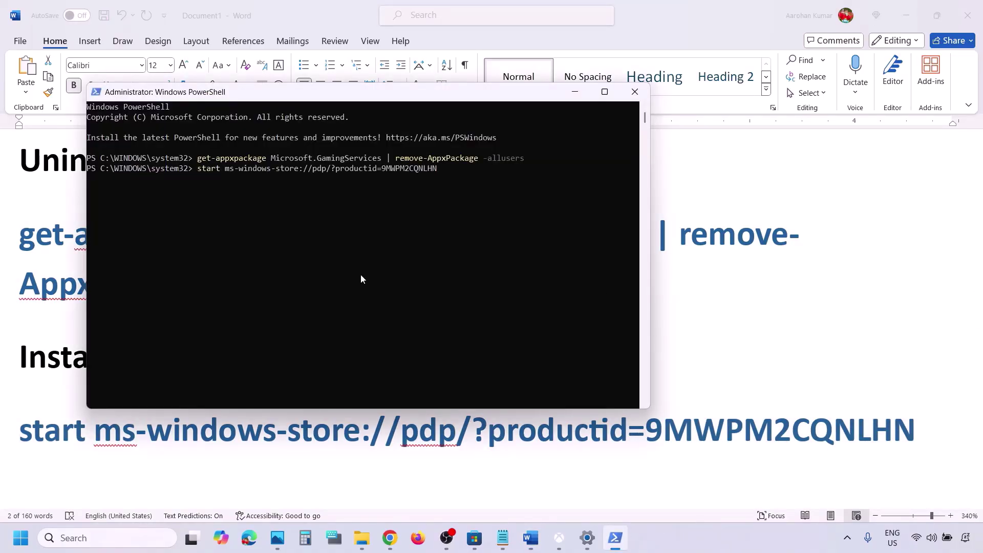
key(Return)
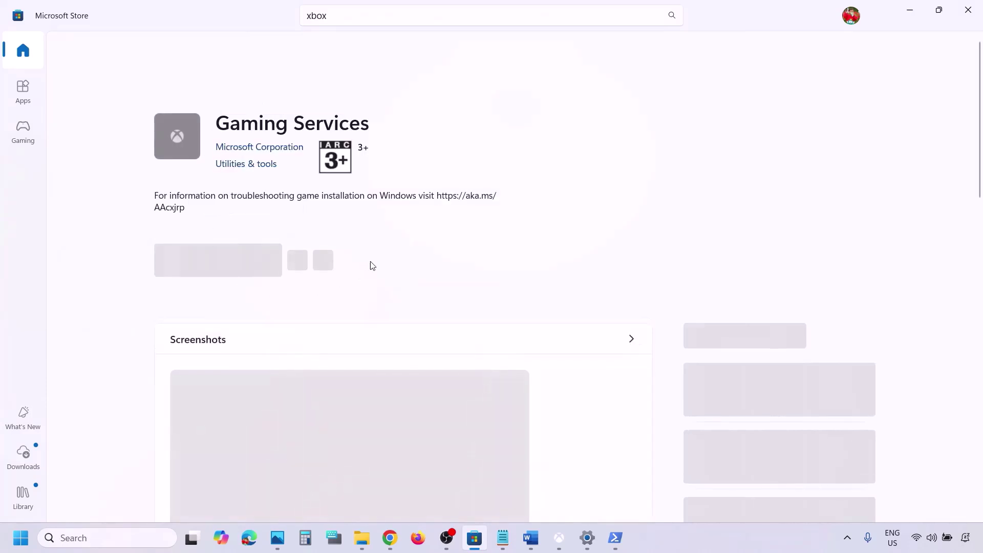
click(243, 264)
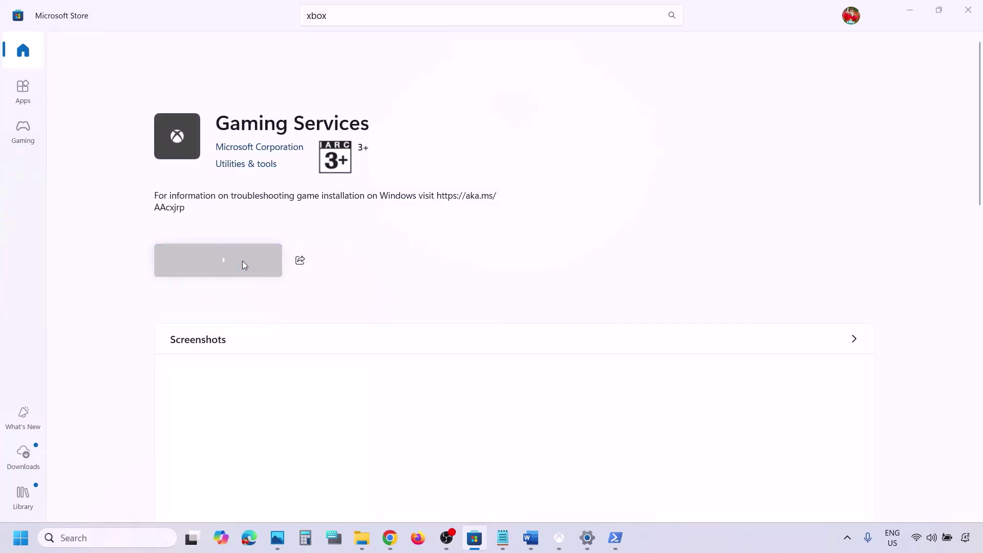